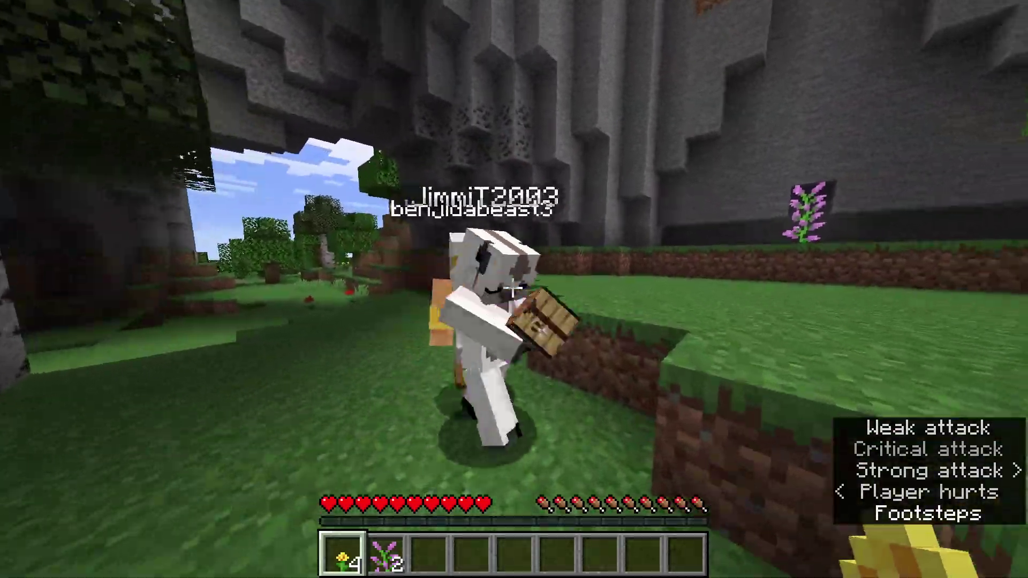
{"action": "left_click", "coordinate": [512, 288]}
{"action": "left_click", "coordinate": [512, 288]}
{"action": "left_click", "coordinate": [512, 288]}
{"action": "left_click", "coordinate": [513, 288]}
{"action": "left_click", "coordinate": [512, 288]}
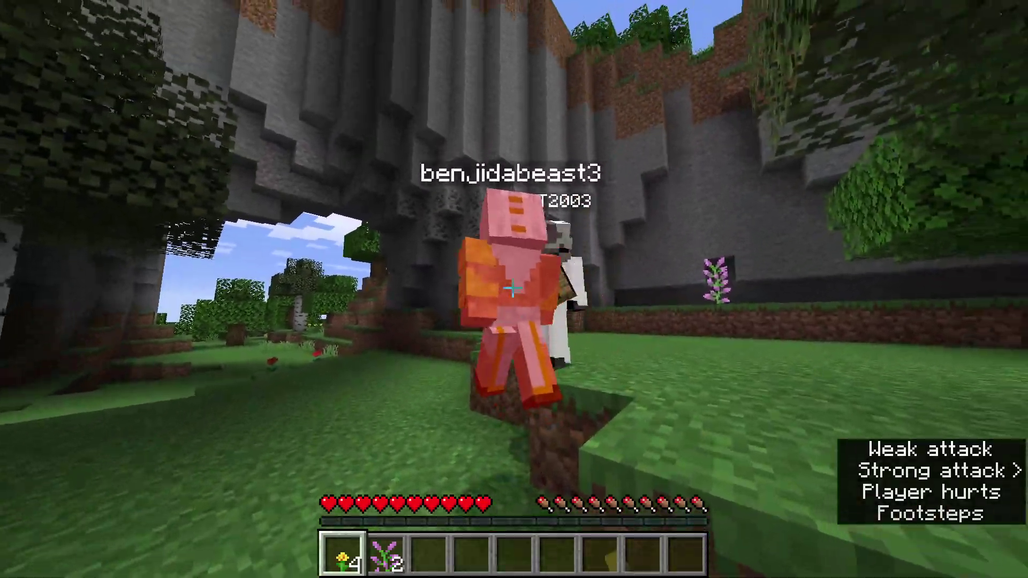
{"action": "left_click", "coordinate": [513, 288]}
{"action": "left_click", "coordinate": [512, 288]}
{"action": "left_click", "coordinate": [513, 288]}
{"action": "left_click", "coordinate": [512, 288]}
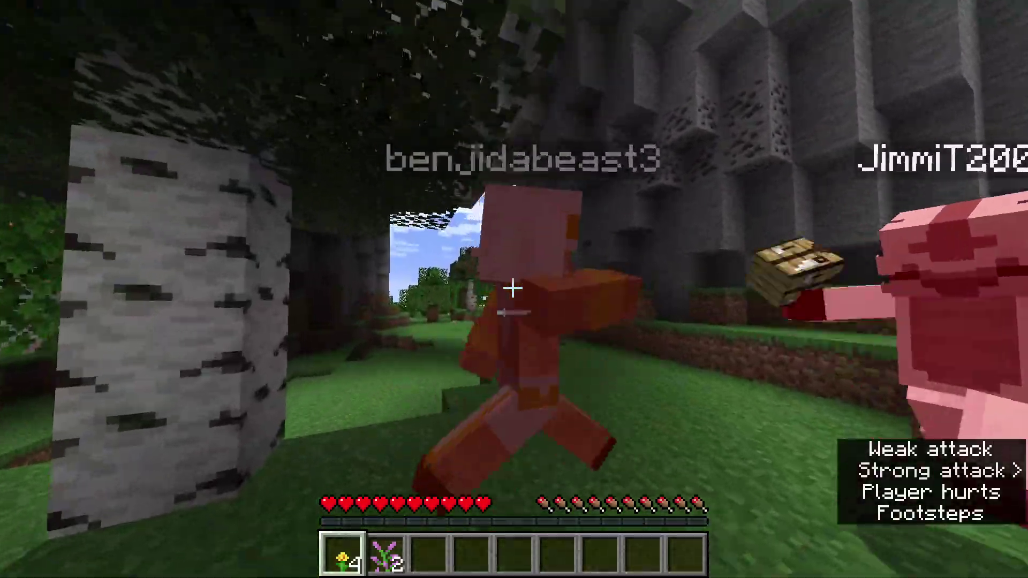
{"action": "left_click", "coordinate": [512, 288]}
{"action": "left_click", "coordinate": [512, 288]}
{"action": "left_click", "coordinate": [513, 288]}
{"action": "left_click", "coordinate": [512, 288]}
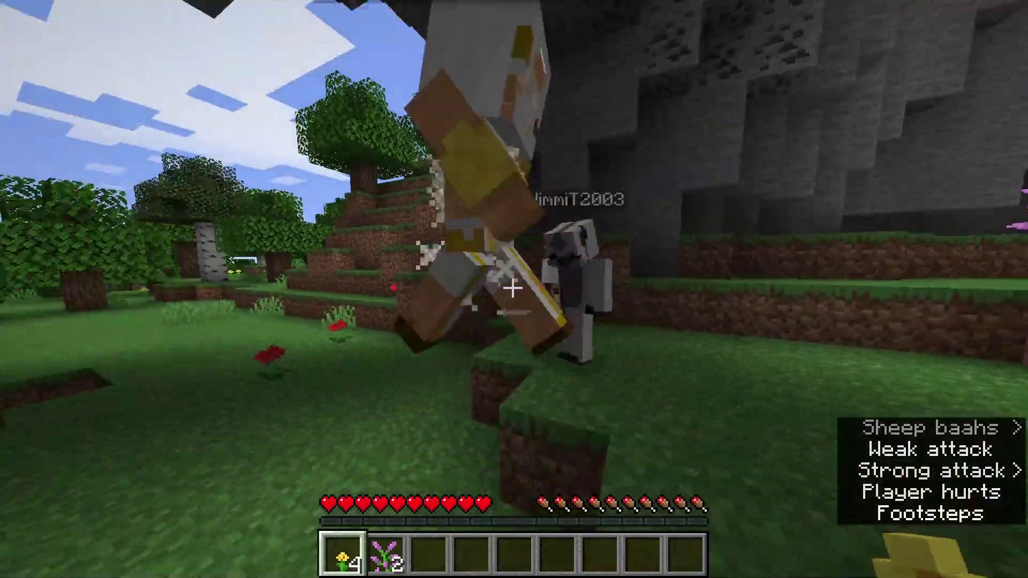
{"action": "left_click", "coordinate": [513, 288]}
{"action": "left_click", "coordinate": [512, 288]}
{"action": "left_click", "coordinate": [512, 288]}
{"action": "left_click", "coordinate": [512, 288]}
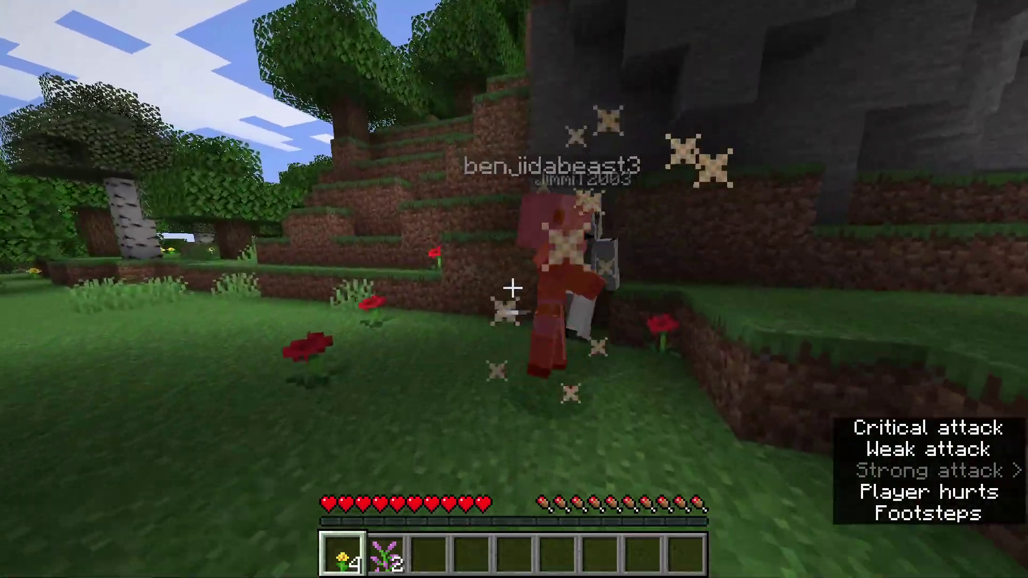
{"action": "left_click", "coordinate": [512, 288]}
{"action": "left_click", "coordinate": [512, 288]}
{"action": "left_click", "coordinate": [512, 288]}
{"action": "left_click", "coordinate": [512, 288]}
{"action": "left_click", "coordinate": [512, 288]}
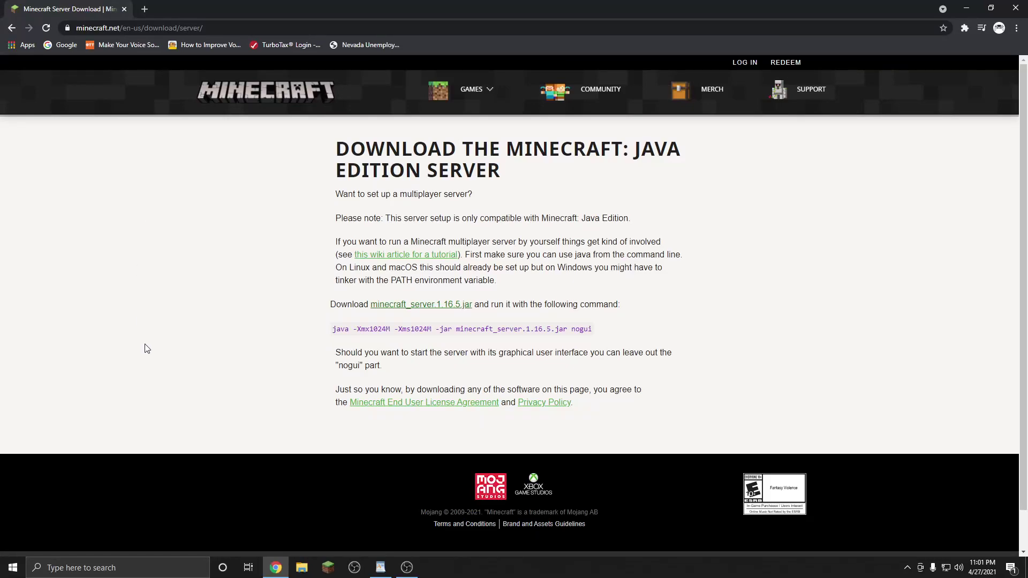
Switch to the Minecraft Launcher, start the latest release 1.16.5, and look through the singleplayer world list
{"action": "left_click", "coordinate": [329, 568]}
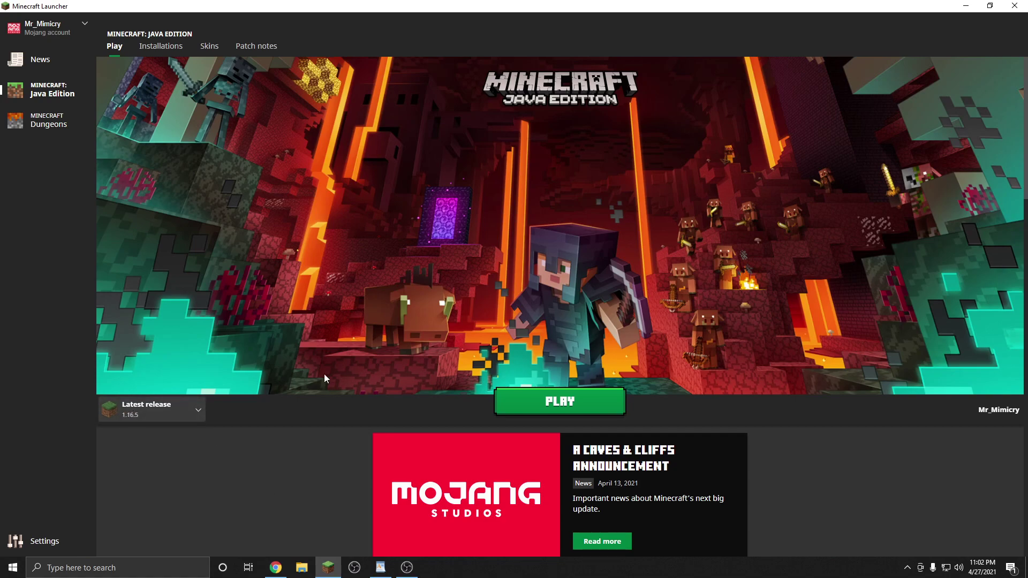
{"action": "left_click", "coordinate": [535, 396]}
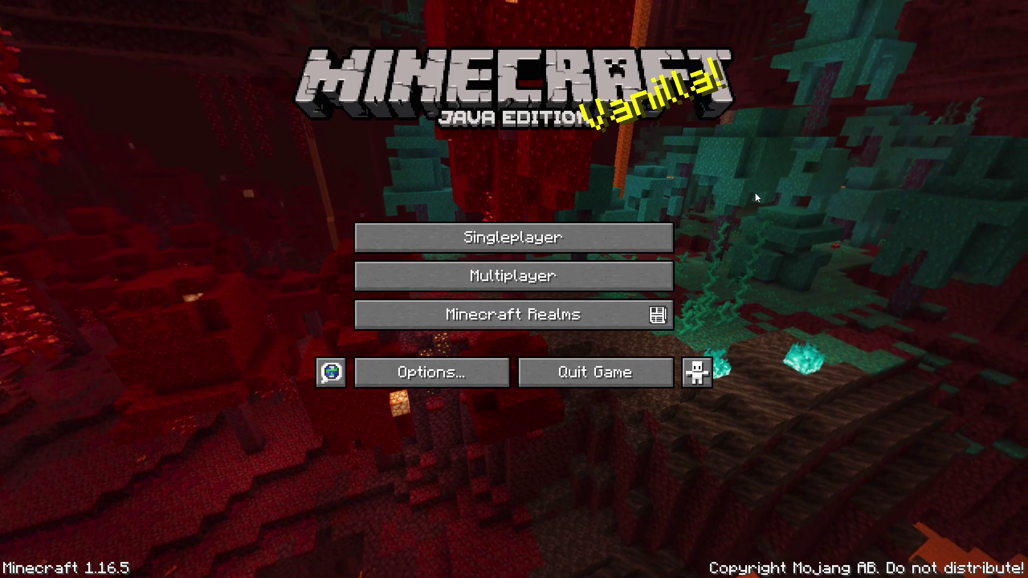
{"action": "left_click", "coordinate": [653, 230]}
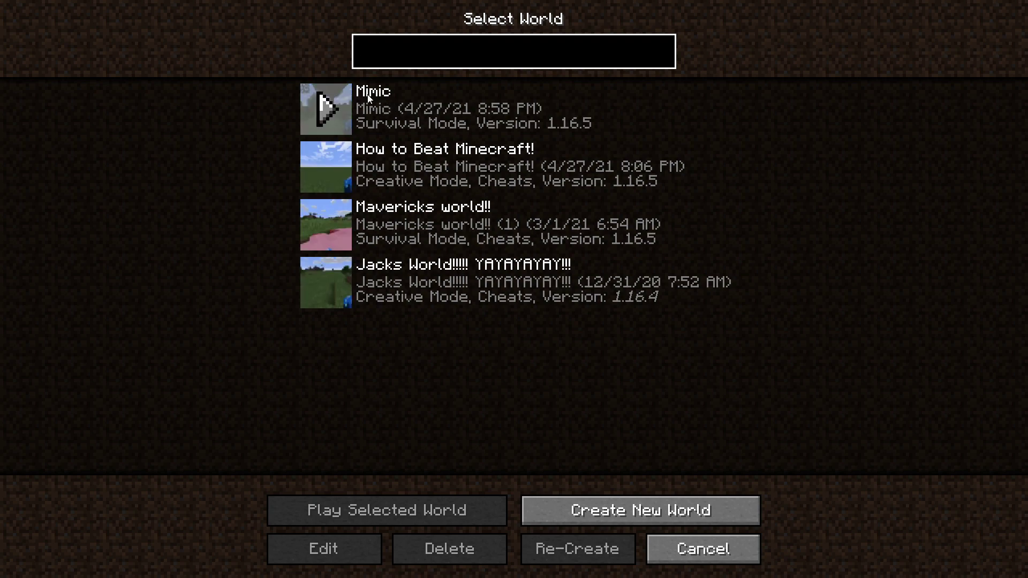
{"action": "left_click", "coordinate": [720, 554]}
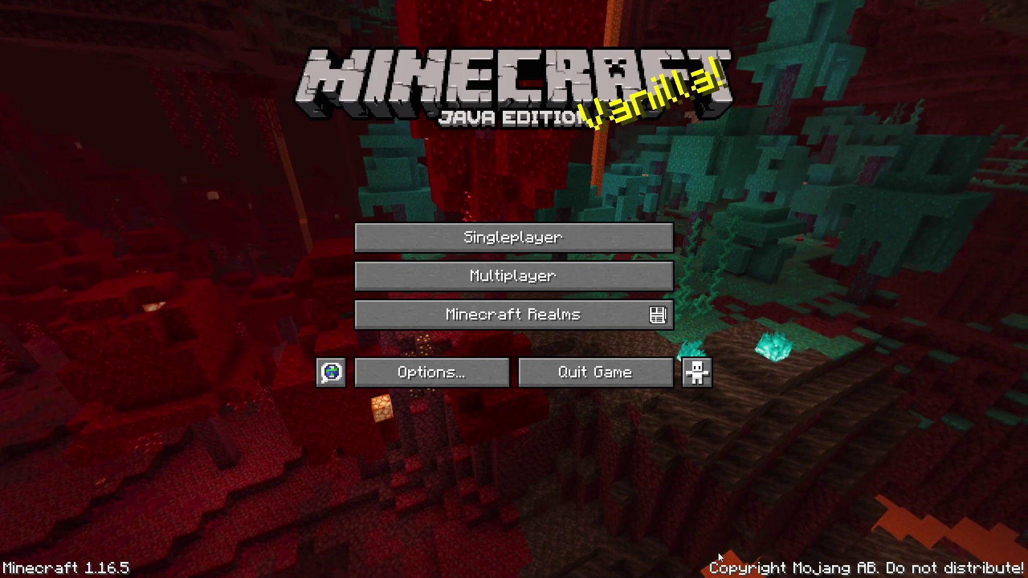
Open the resource pack folder in File Explorer from Minecraft's resource pack options
{"action": "left_click", "coordinate": [493, 371]}
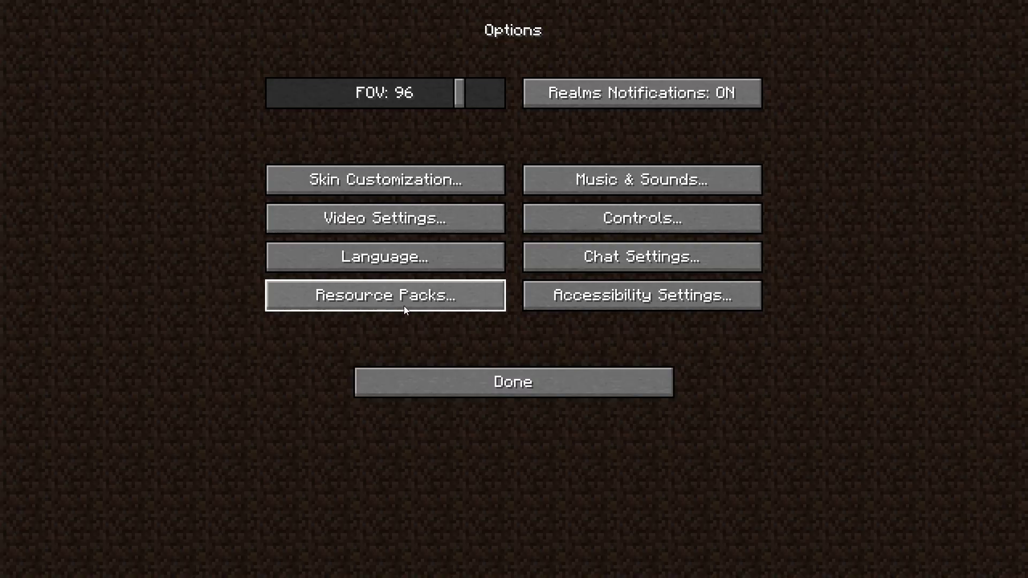
{"action": "left_click", "coordinate": [480, 296]}
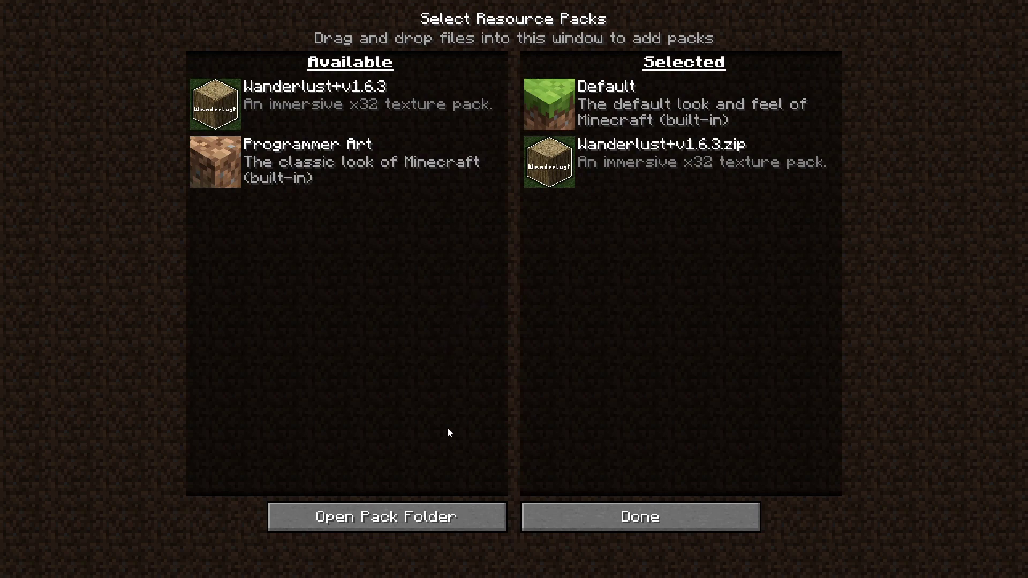
{"action": "left_click", "coordinate": [472, 515]}
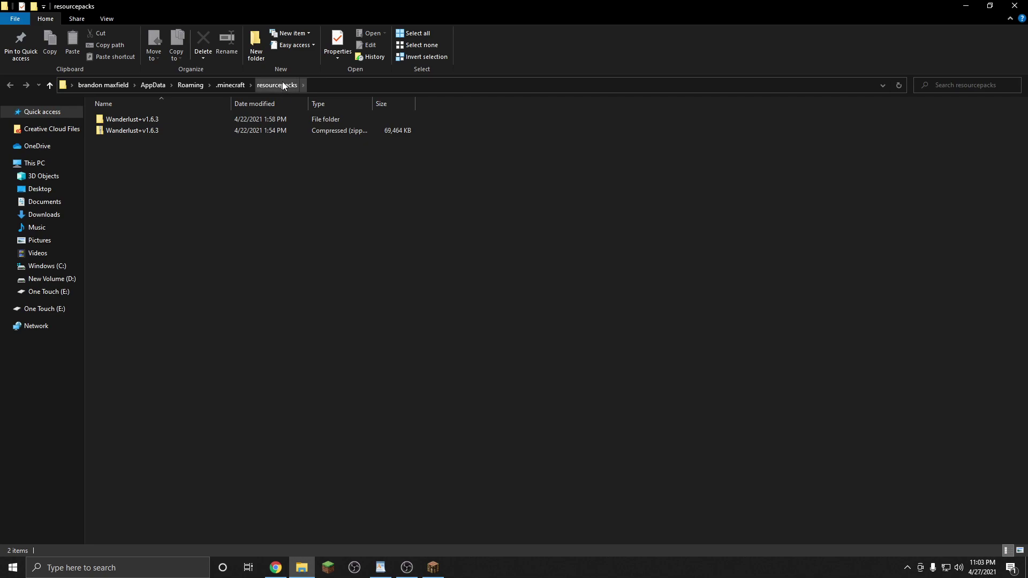
Copy the Mimic world folder from the .minecraft saves folder onto the desktop
{"action": "left_click", "coordinate": [238, 85]}
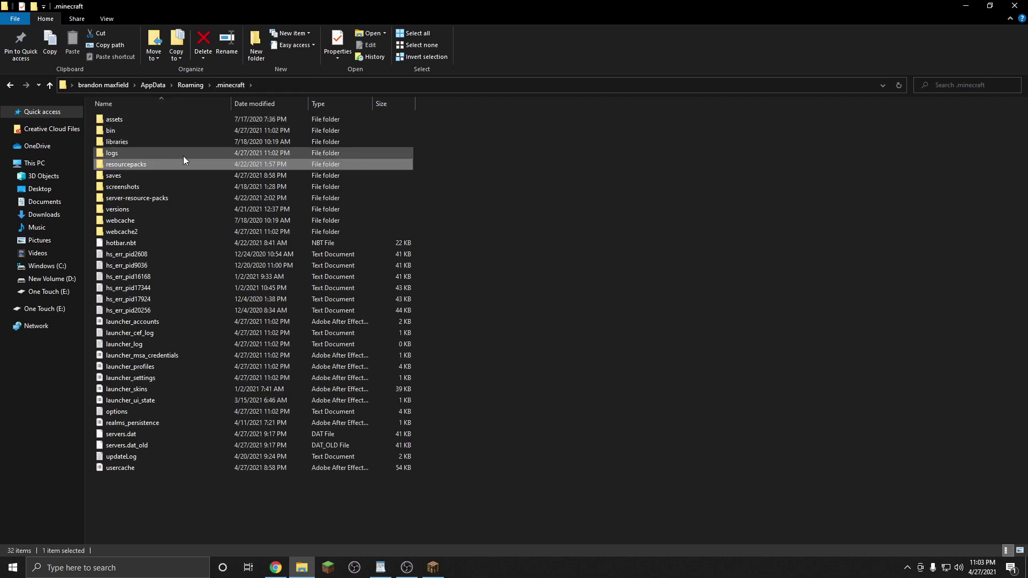
{"action": "mouse_move", "coordinate": [177, 176]}
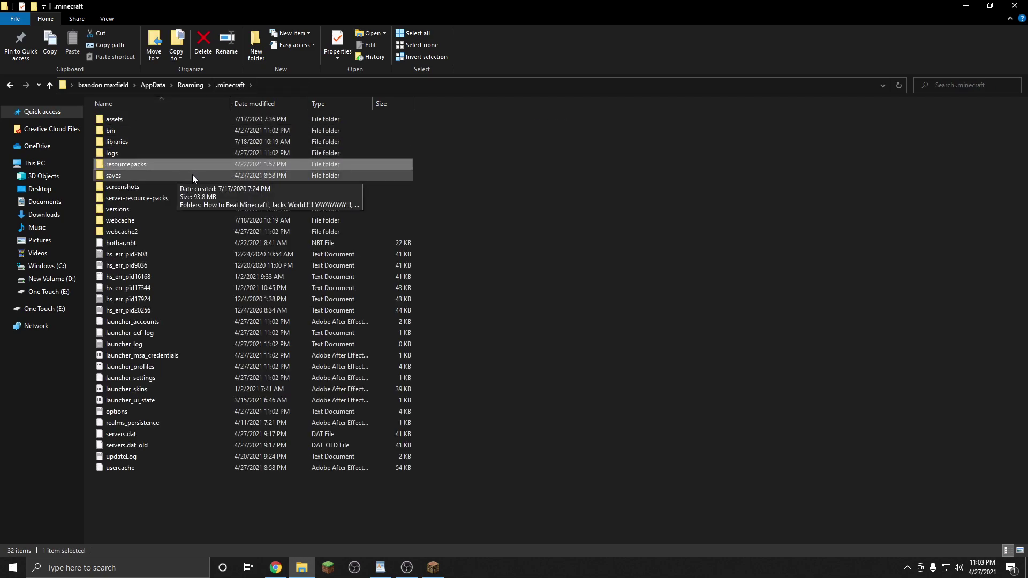
{"action": "double_click", "coordinate": [195, 174]}
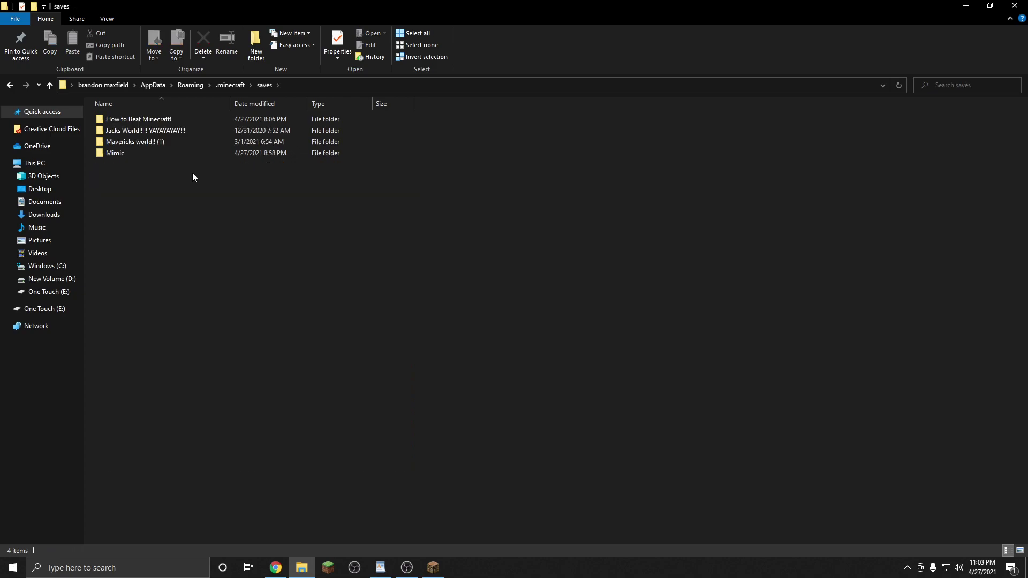
{"action": "right_click", "coordinate": [163, 153]}
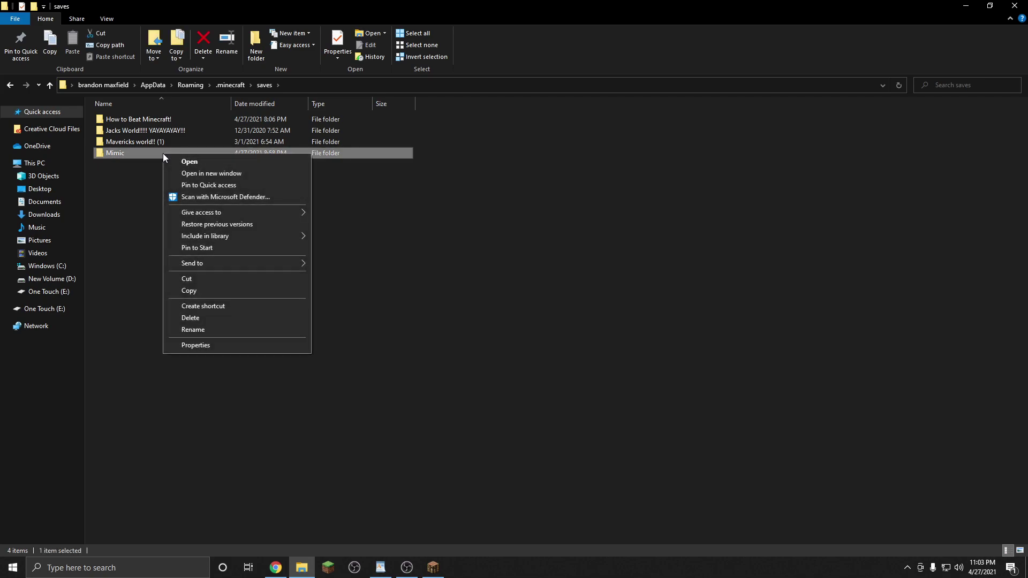
{"action": "right_click", "coordinate": [439, 57]}
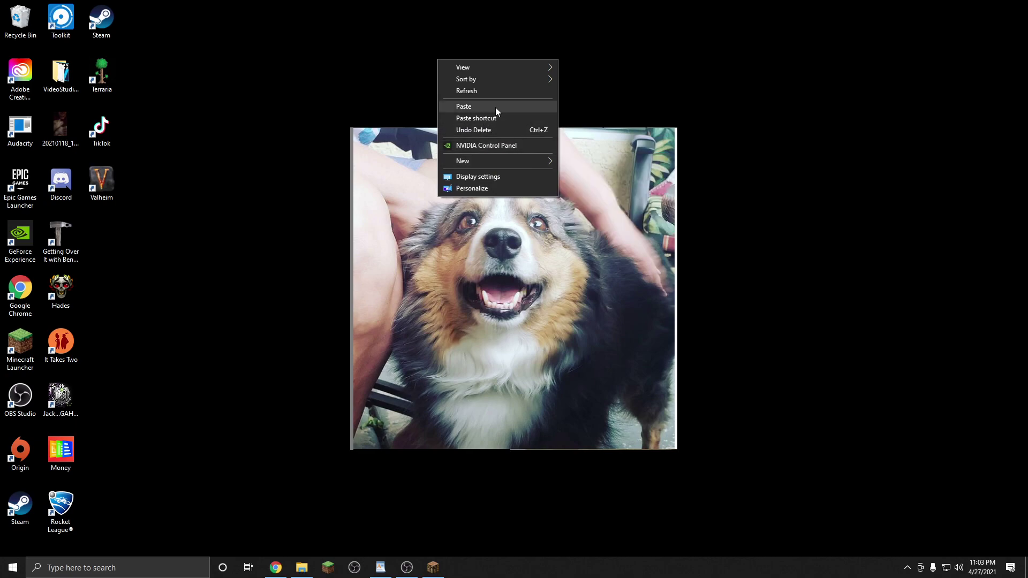
{"action": "left_click", "coordinate": [463, 107]}
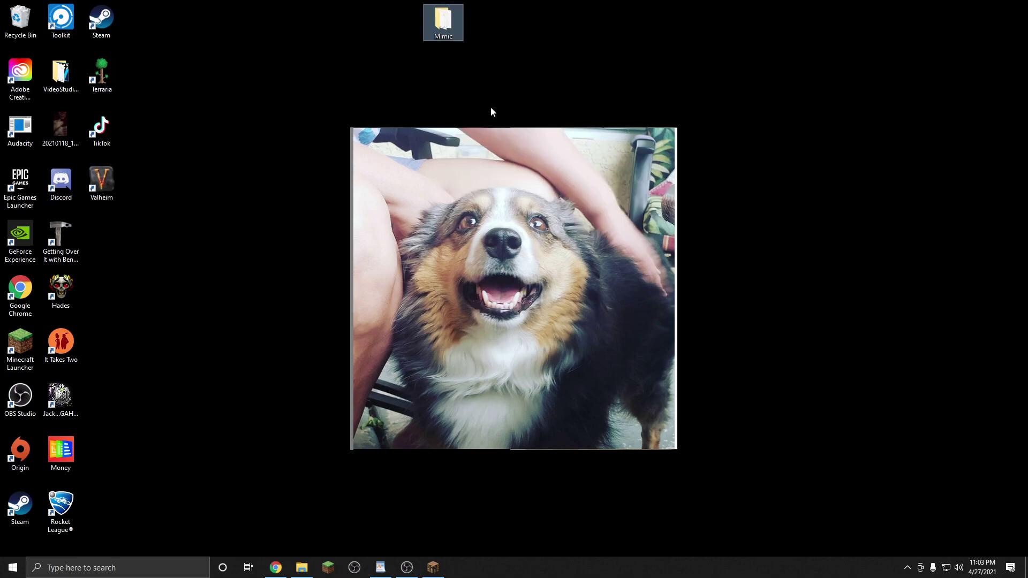
Create a new folder named "world" inside the desktop copy of the Mimic folder
{"action": "double_click", "coordinate": [451, 24]}
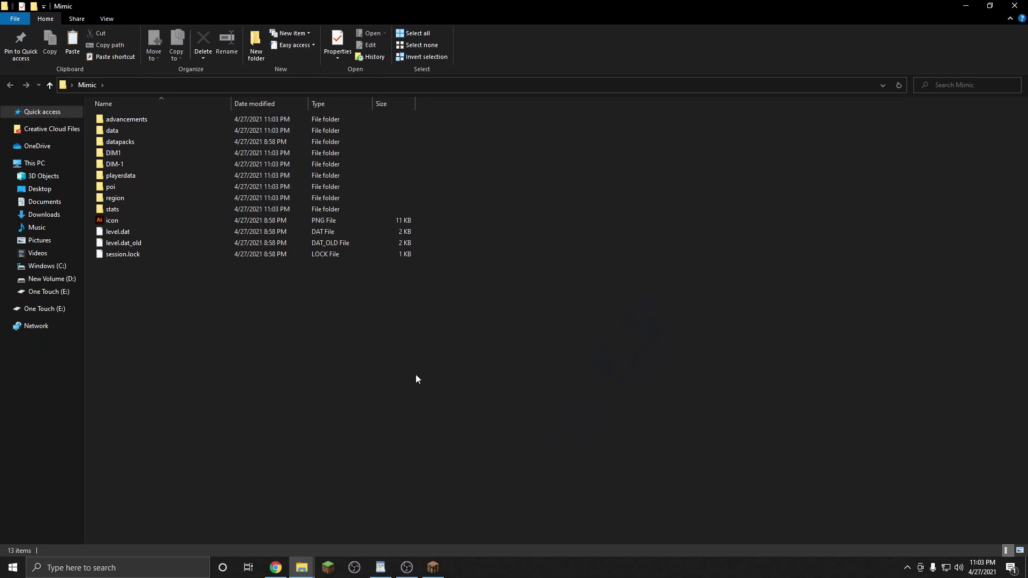
{"action": "left_click_drag", "start_coordinate": [629, 406], "coordinate": [317, 368]}
{"action": "right_click", "coordinate": [295, 329]}
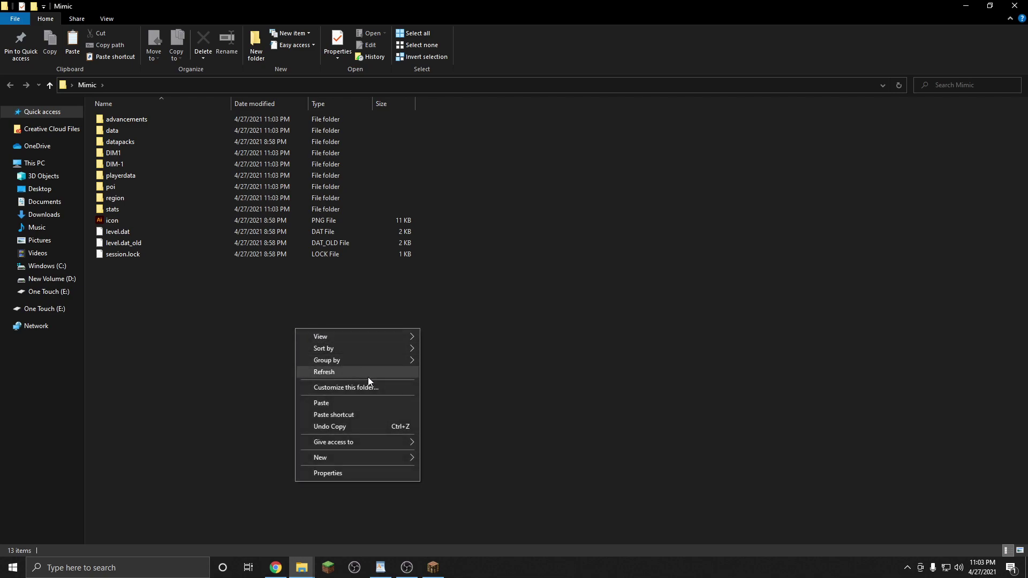
{"action": "mouse_move", "coordinate": [361, 458]}
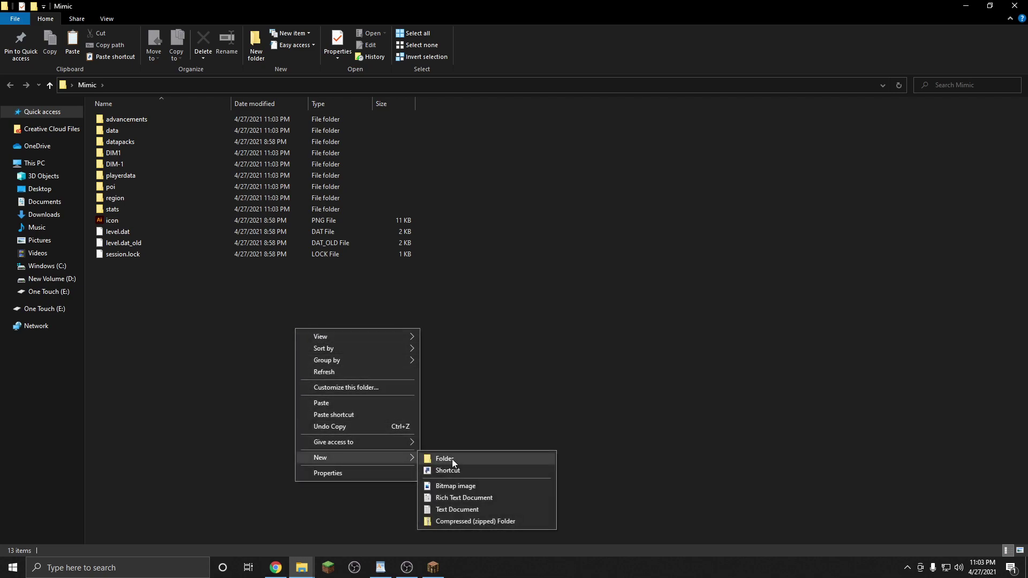
{"action": "left_click", "coordinate": [466, 459]}
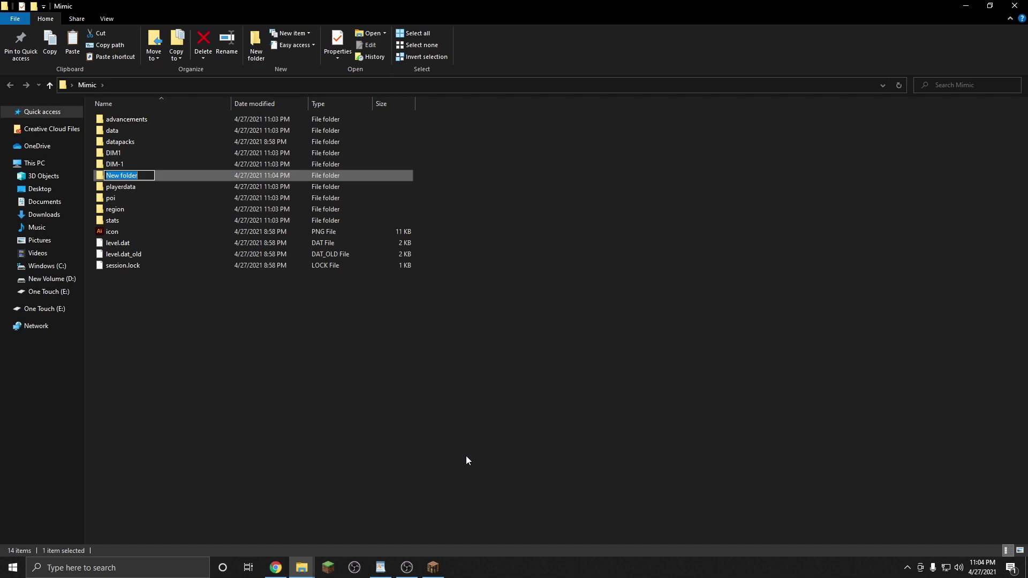
{"action": "type", "text": "word"}
{"action": "key", "text": "BackSpace"}
{"action": "type", "text": "ld"}
{"action": "key", "text": "Return"}
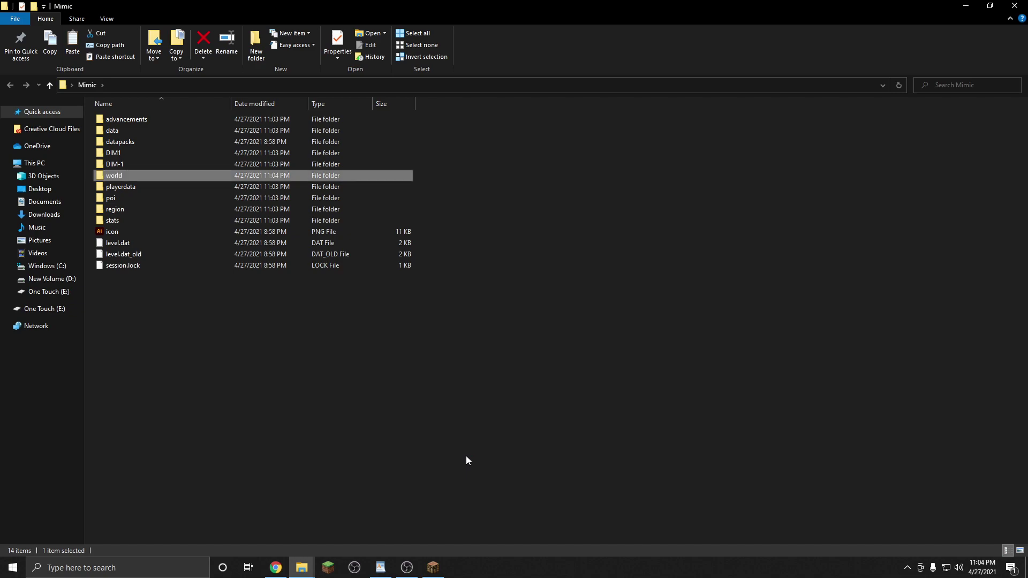
Move all the other files and folders in the Mimic folder into the world folder
{"action": "left_click", "coordinate": [466, 456]}
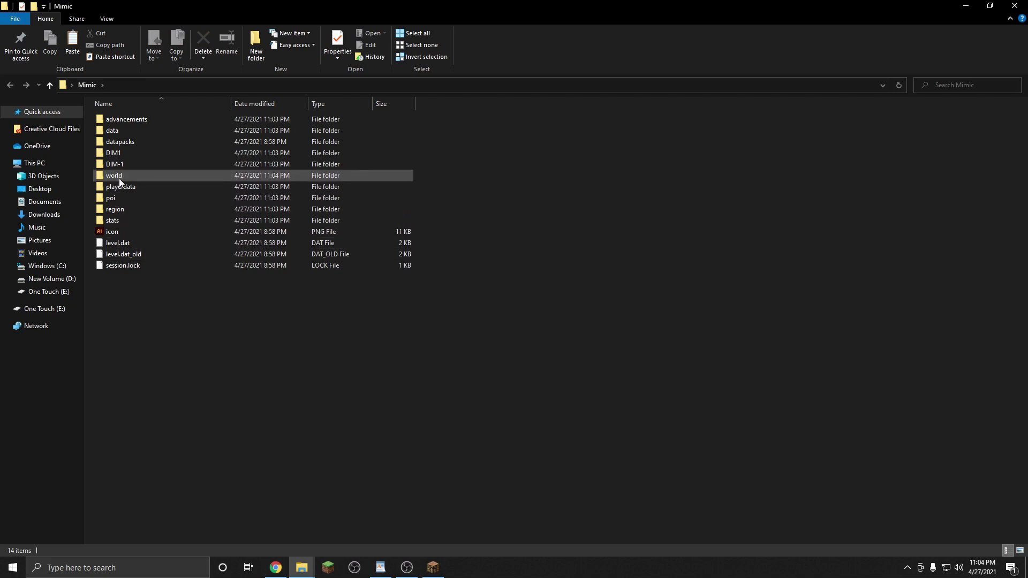
{"action": "left_click_drag", "start_coordinate": [407, 322], "coordinate": [134, 176]}
{"action": "left_click_drag", "start_coordinate": [565, 165], "coordinate": [133, 174]}
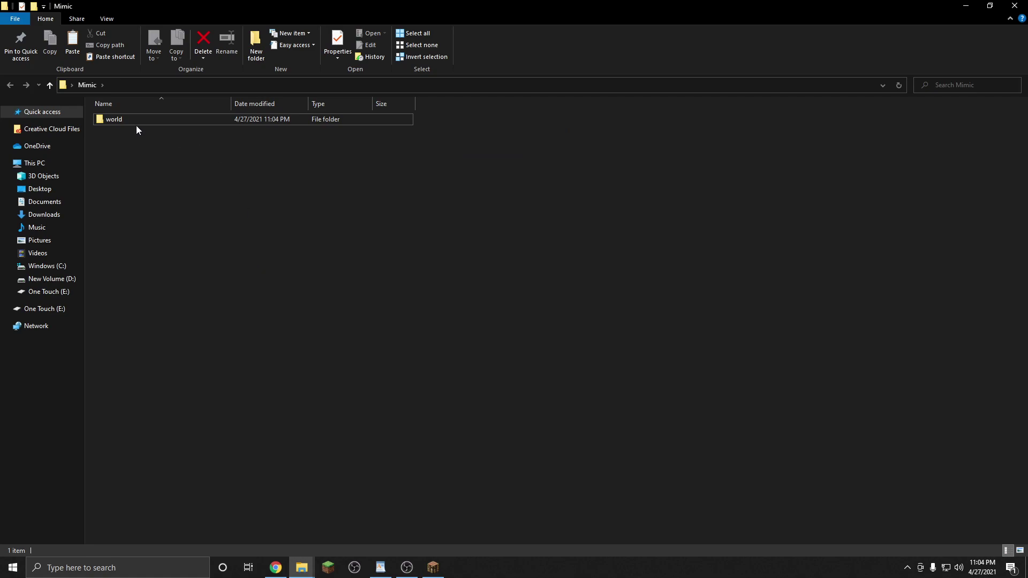
Switch to Chrome, download minecraft_server.1.16.5.jar from the Minecraft server page, and keep the flagged file
{"action": "left_click", "coordinate": [276, 567]}
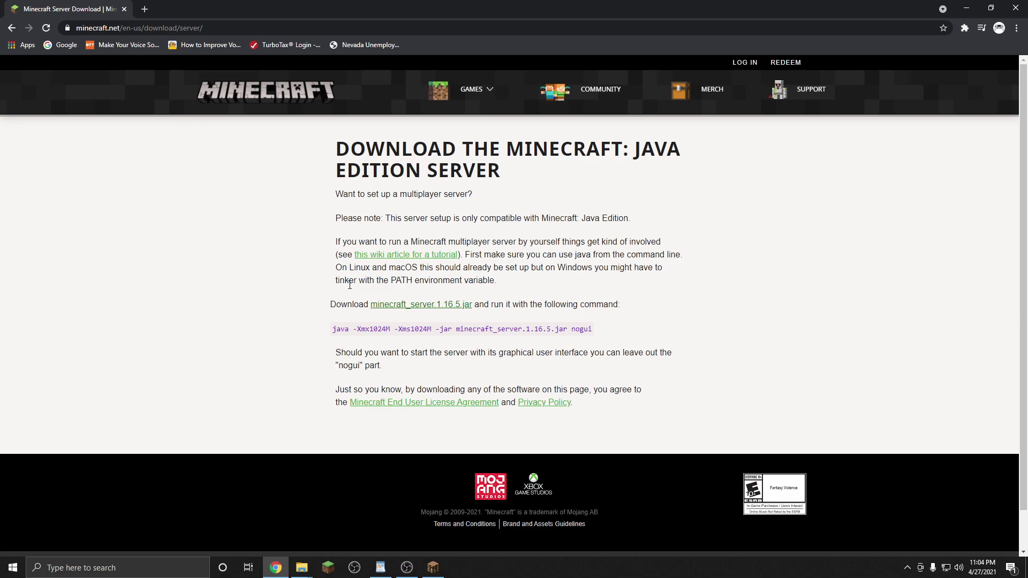
{"action": "left_click", "coordinate": [450, 306]}
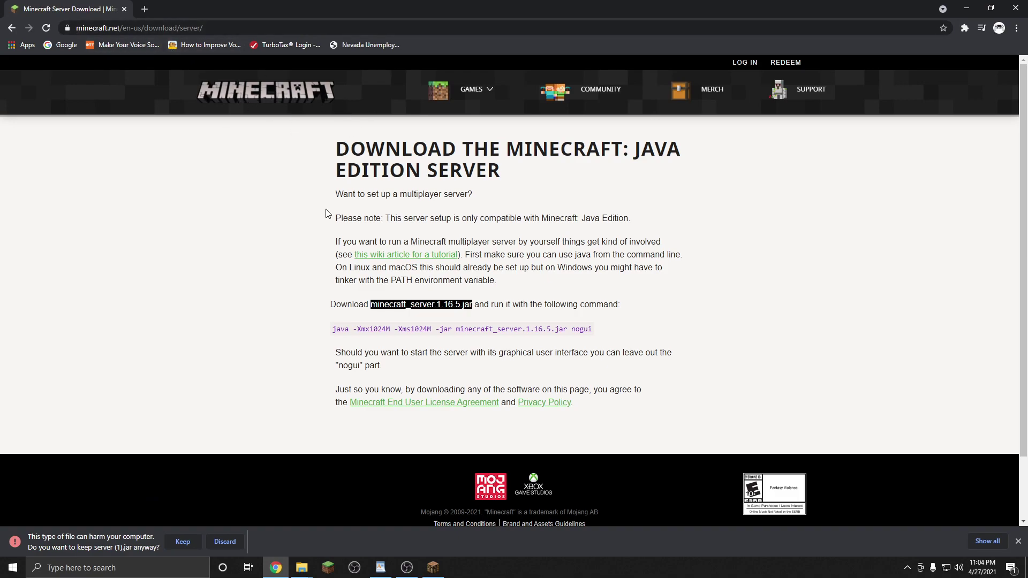
{"action": "left_click", "coordinate": [182, 541]}
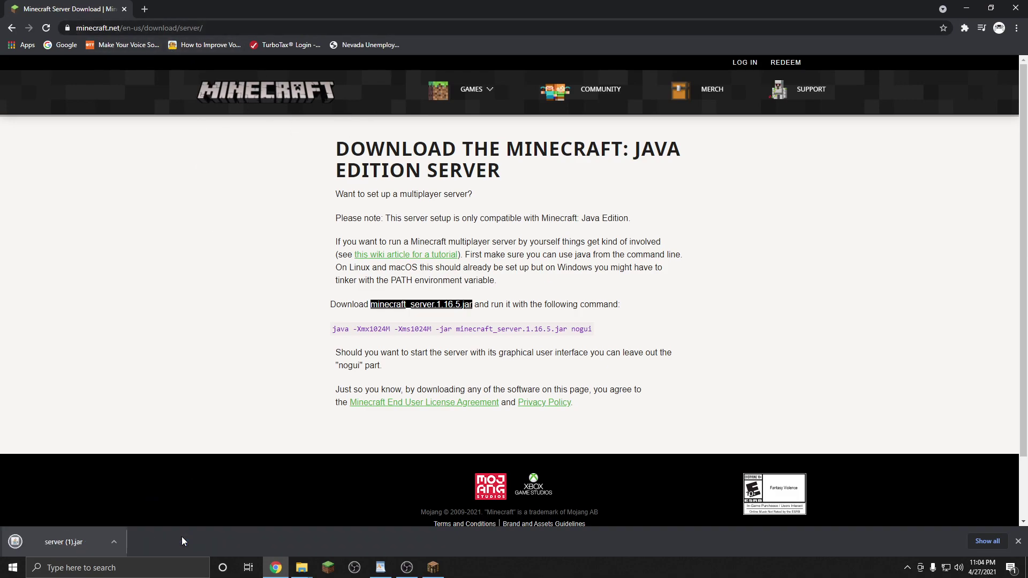
Show the downloaded jar in its folder and move the file named "server" from Downloads into the Mimic folder
{"action": "left_click", "coordinate": [113, 541]}
{"action": "left_click", "coordinate": [132, 506]}
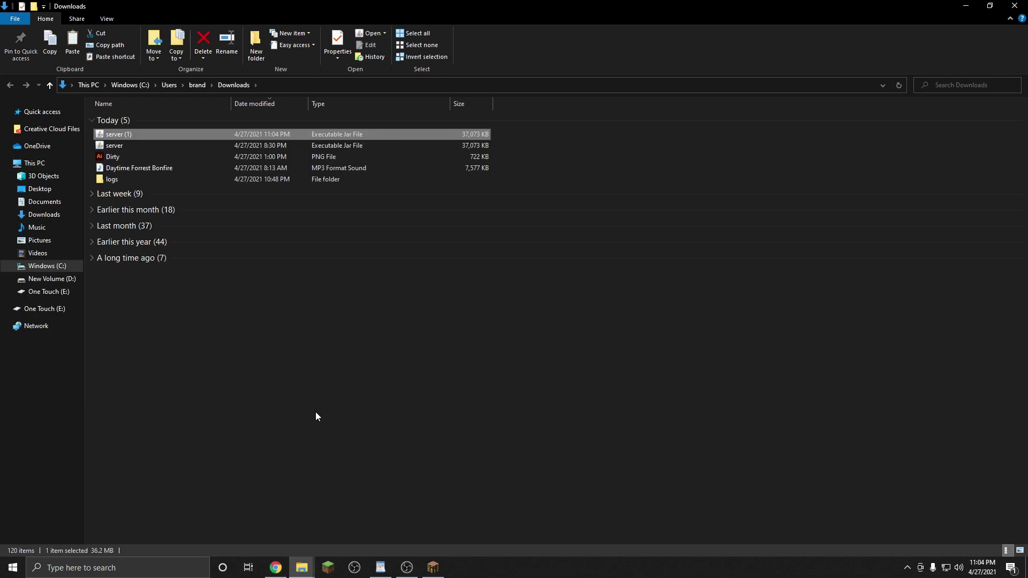
{"action": "left_click", "coordinate": [990, 6]}
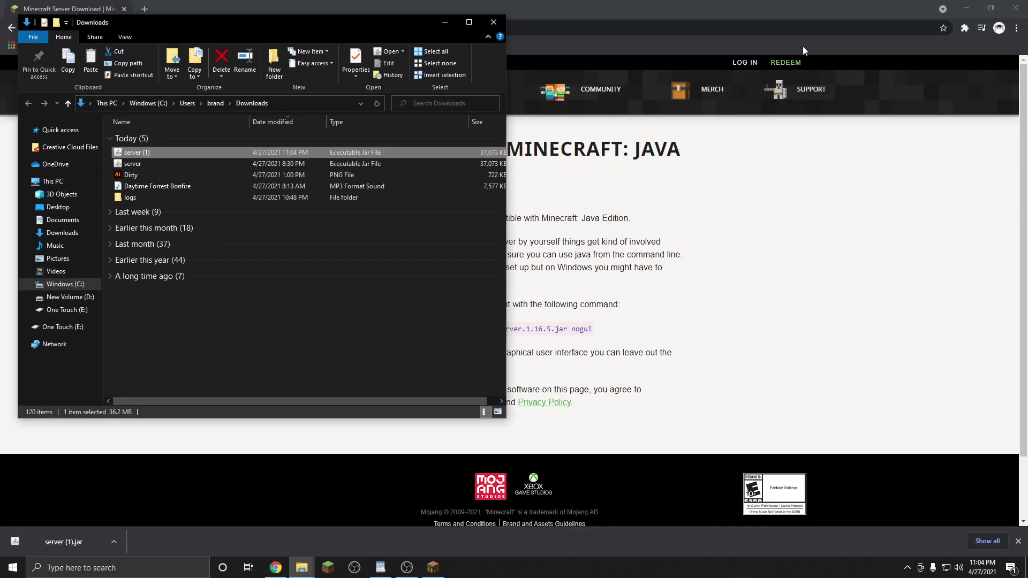
{"action": "left_click_drag", "start_coordinate": [441, 19], "coordinate": [817, 38]}
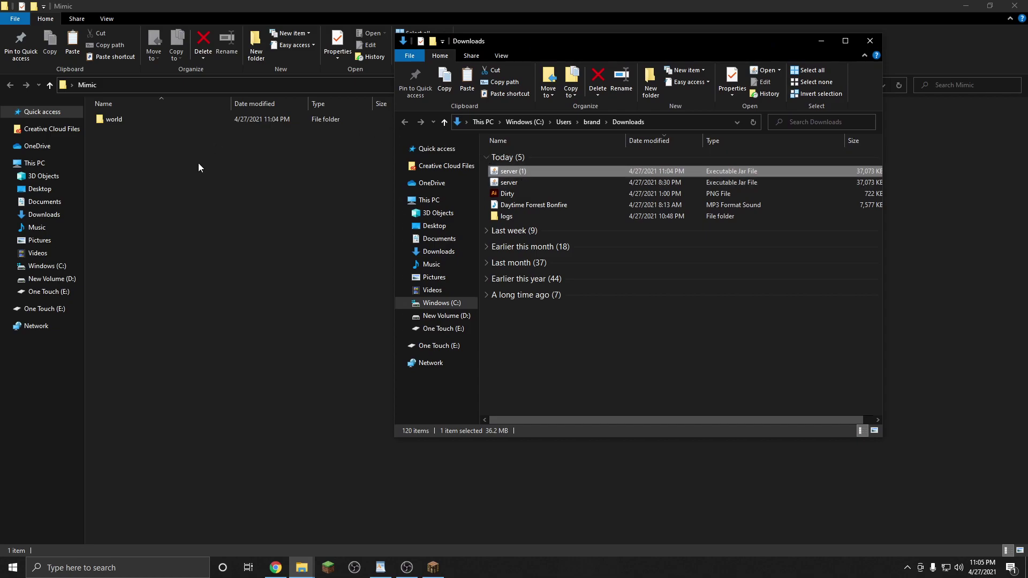
{"action": "left_click", "coordinate": [515, 183]}
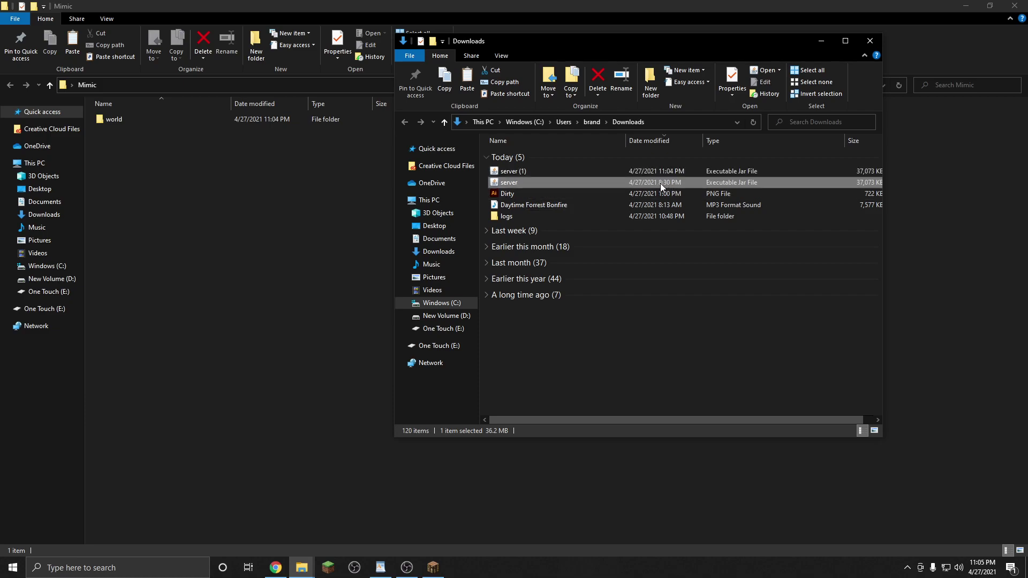
{"action": "left_click_drag", "start_coordinate": [534, 186], "coordinate": [203, 162]}
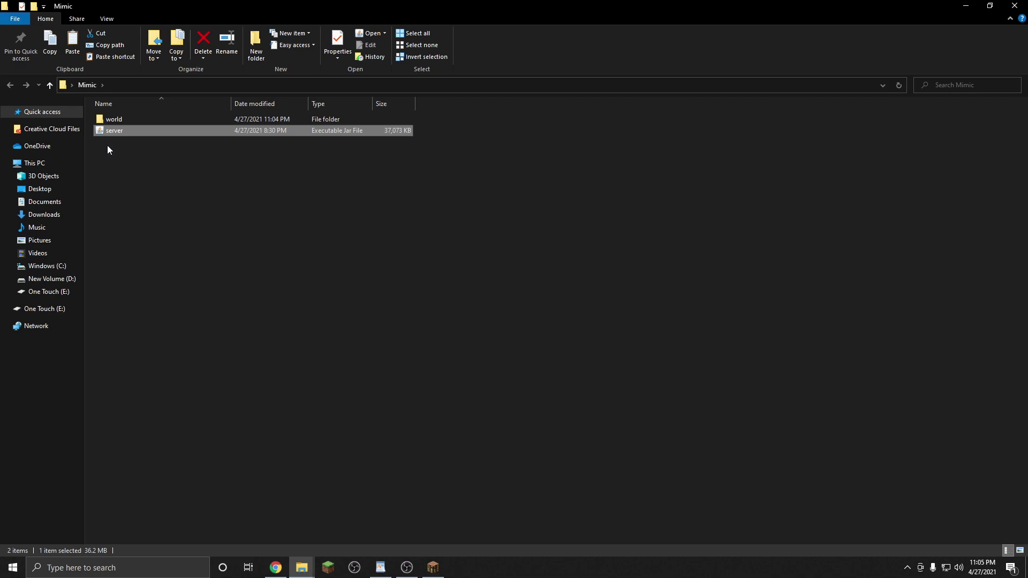
Create a new text document named "Start Command" in the Mimic folder
{"action": "left_click", "coordinate": [88, 87]}
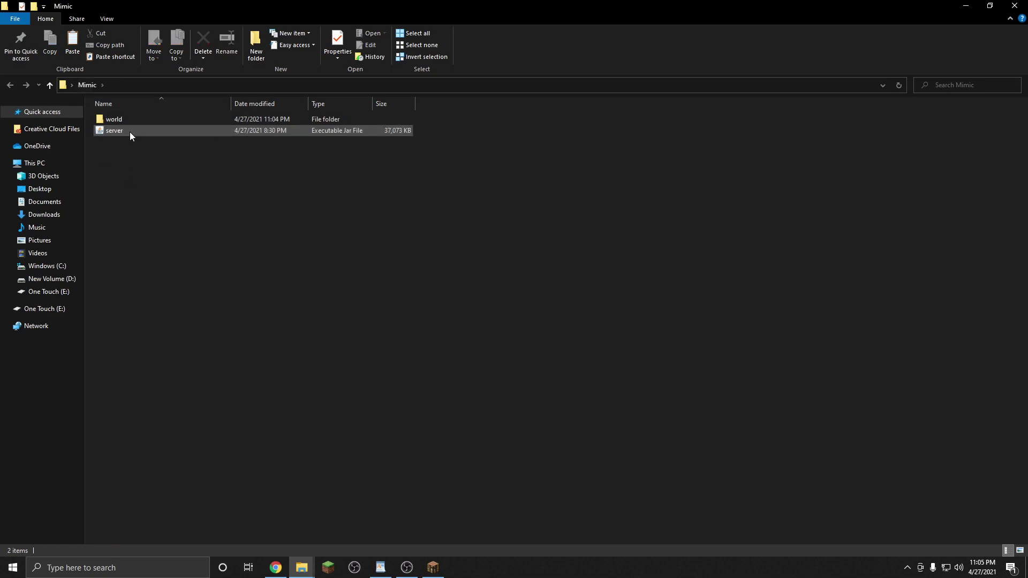
{"action": "right_click", "coordinate": [156, 173]}
{"action": "mouse_move", "coordinate": [217, 303]}
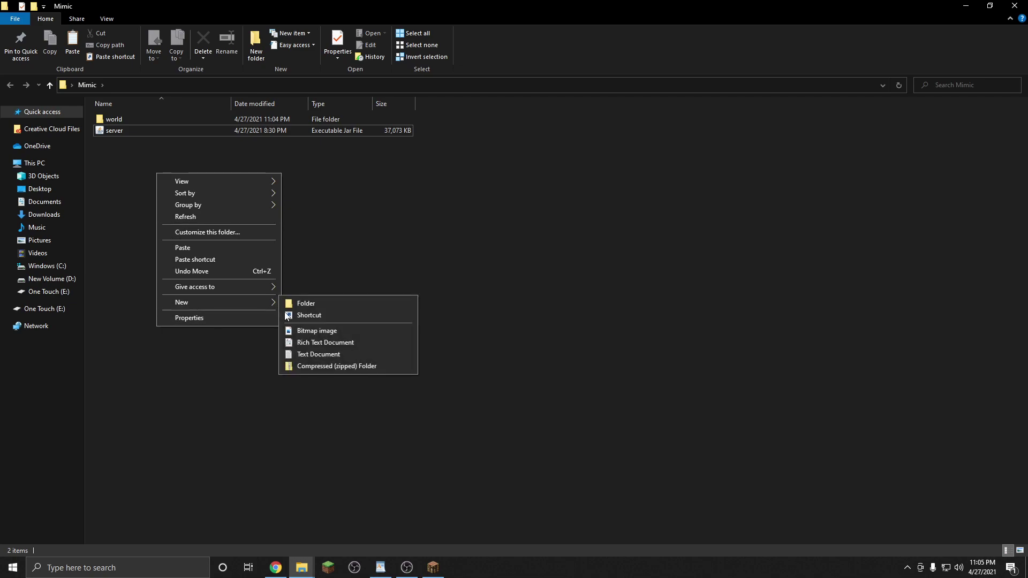
{"action": "left_click", "coordinate": [346, 353]}
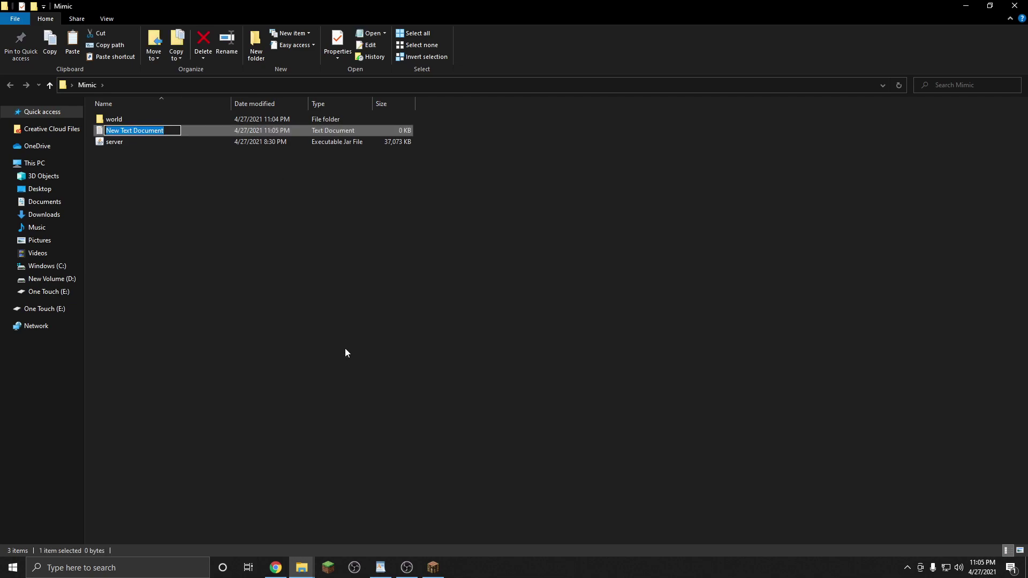
{"action": "type", "text": "Start C"}
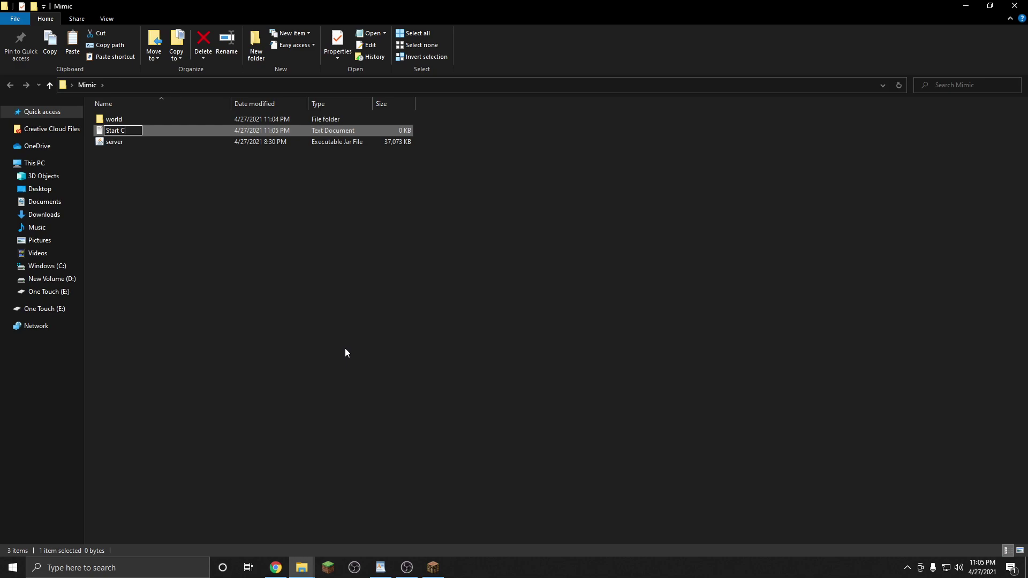
{"action": "type", "text": "ommand"}
{"action": "left_click", "coordinate": [345, 352]}
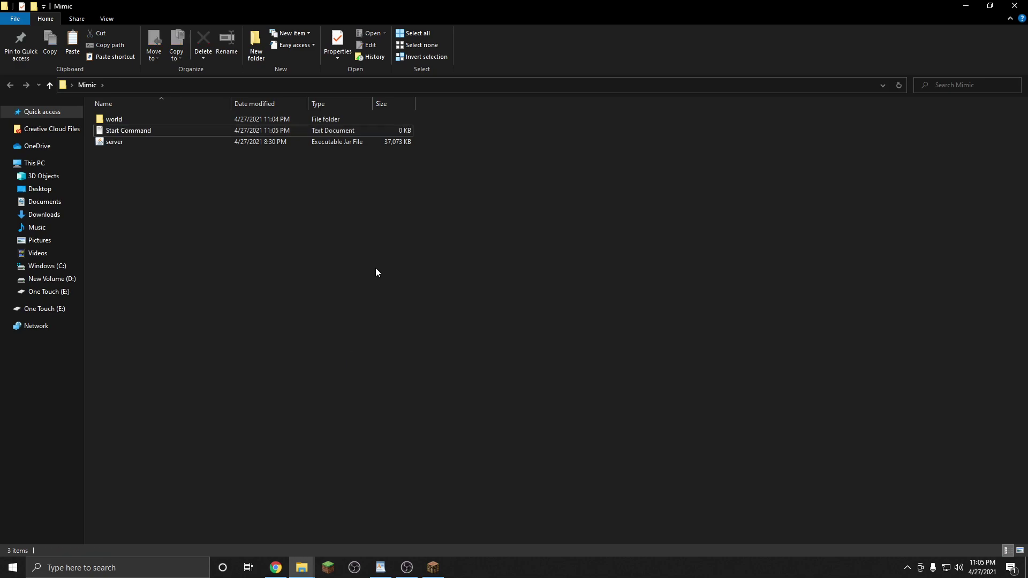
Open the Start Command text document and paste in the java launch command copied from the Minecraft server download page in Chrome
{"action": "double_click", "coordinate": [193, 133]}
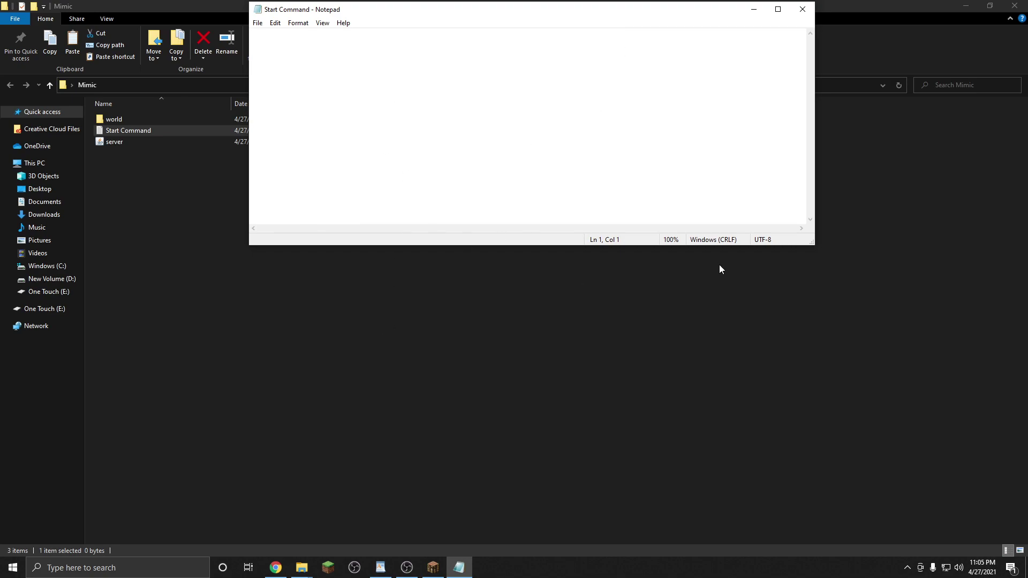
{"action": "left_click", "coordinate": [277, 566]}
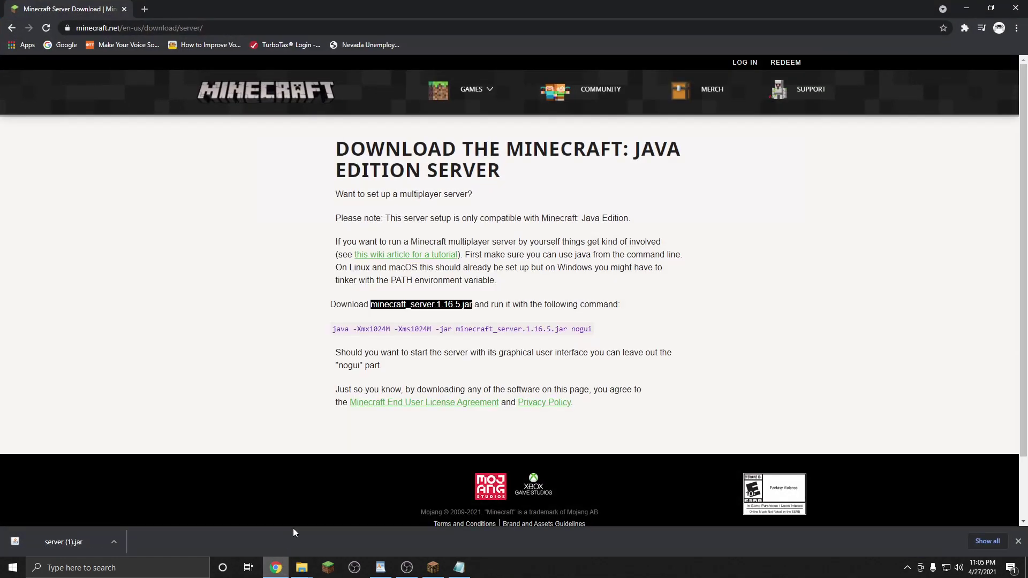
{"action": "left_click", "coordinate": [593, 331]}
{"action": "left_click_drag", "start_coordinate": [593, 332], "coordinate": [331, 329]}
{"action": "key", "text": "ctrl+c"}
{"action": "left_click_drag", "start_coordinate": [408, 13], "coordinate": [450, 75]}
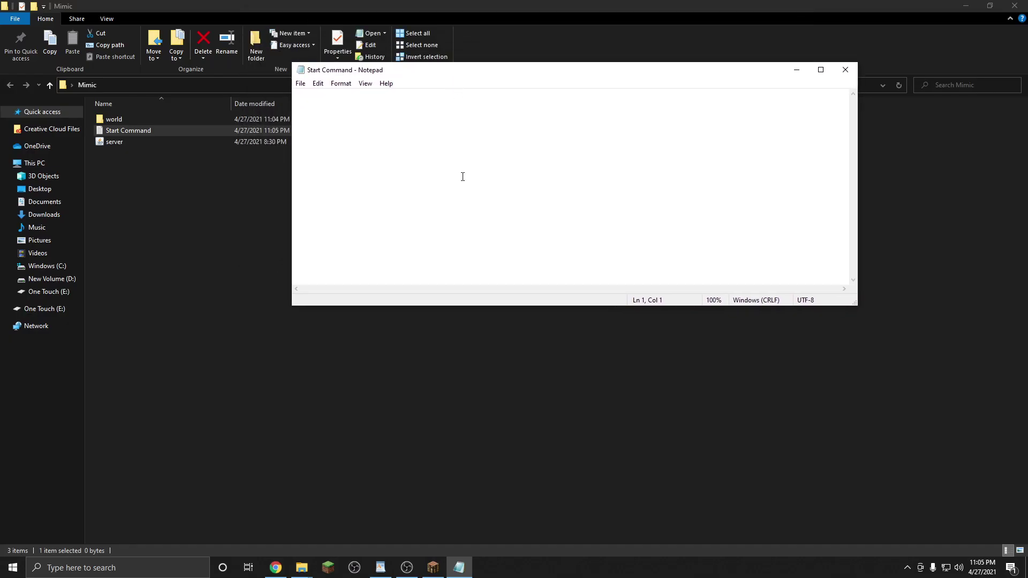
{"action": "key", "text": "ctrl+v"}
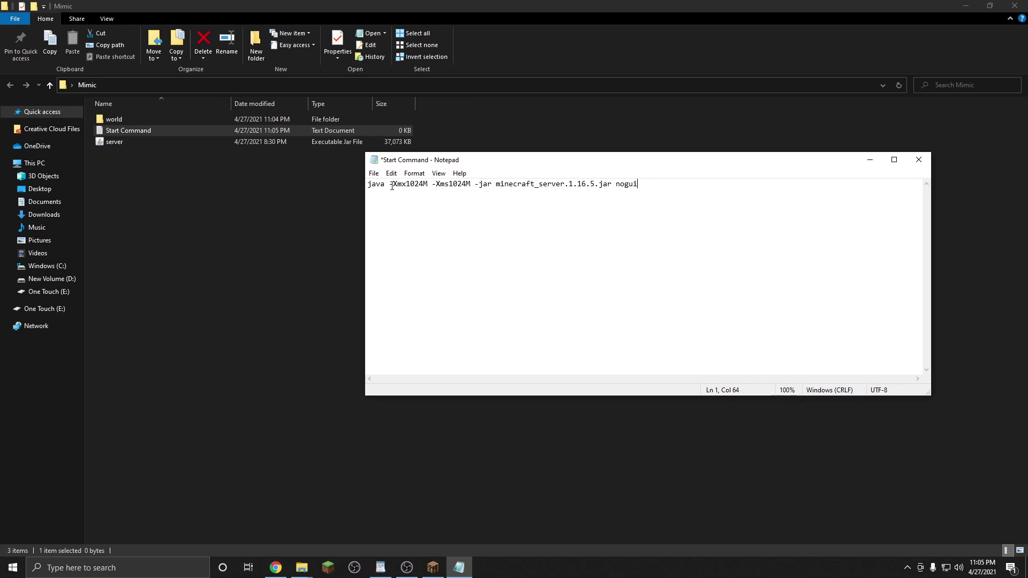
Replace "minecraft_server.1.16.5" in the launch command with "server" so it runs server.jar
{"action": "left_click_drag", "start_coordinate": [392, 185], "coordinate": [461, 189]}
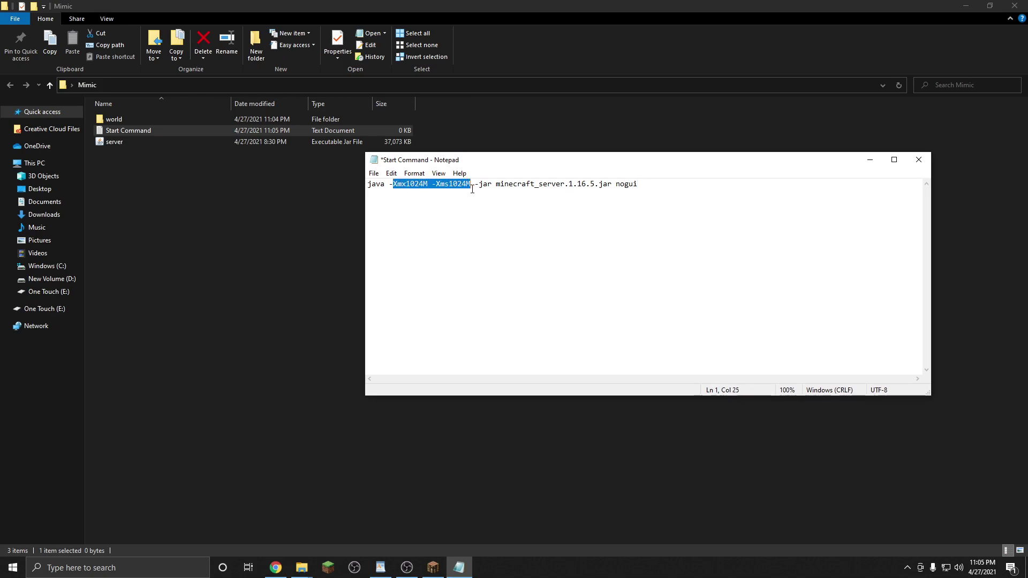
{"action": "left_click", "coordinate": [468, 187]}
{"action": "left_click_drag", "start_coordinate": [467, 187], "coordinate": [406, 188]}
{"action": "left_click", "coordinate": [487, 184]}
{"action": "left_click_drag", "start_coordinate": [495, 186], "coordinate": [594, 187]}
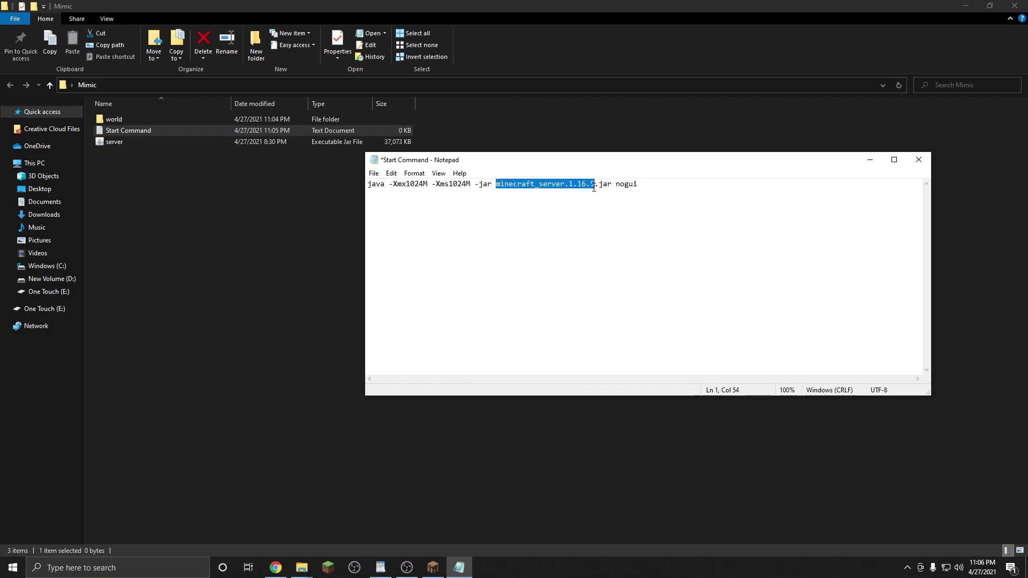
{"action": "type", "text": "serv"}
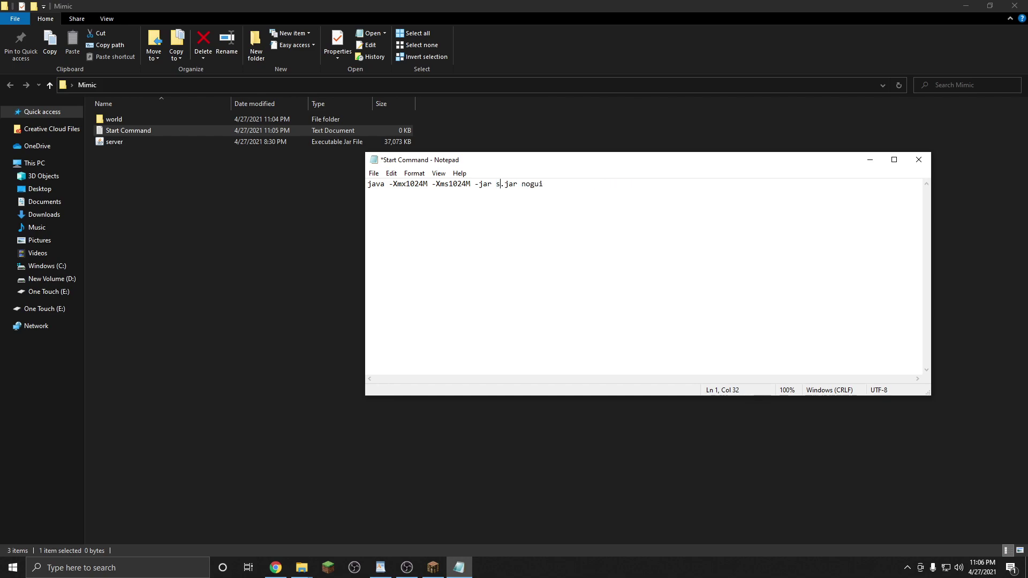
{"action": "type", "text": "er"}
Save the command as a batch file named "Start Command.bat" in the Mimic folder and close Notepad
{"action": "left_click", "coordinate": [391, 173]}
{"action": "mouse_move", "coordinate": [374, 174]}
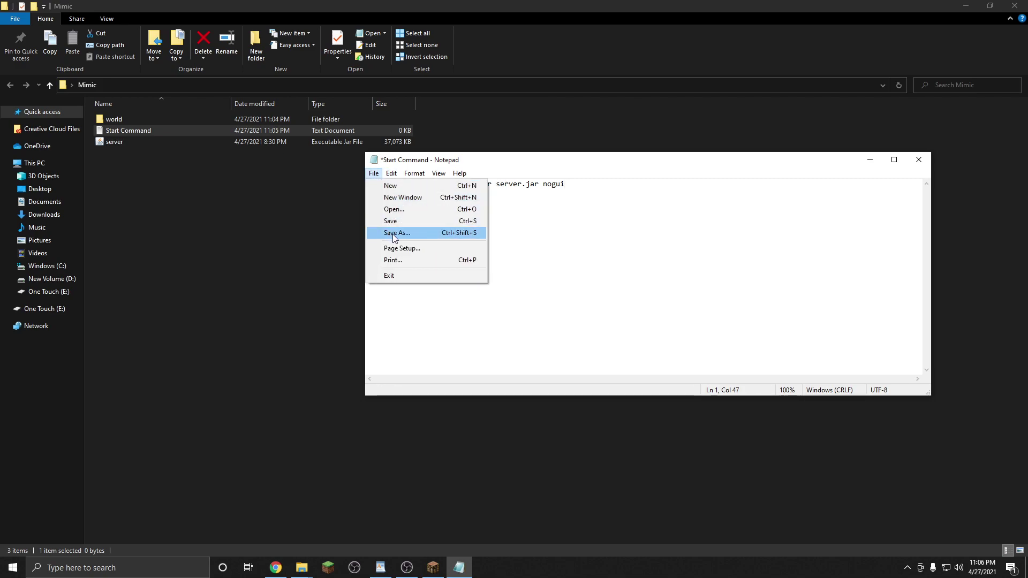
{"action": "left_click", "coordinate": [425, 233]}
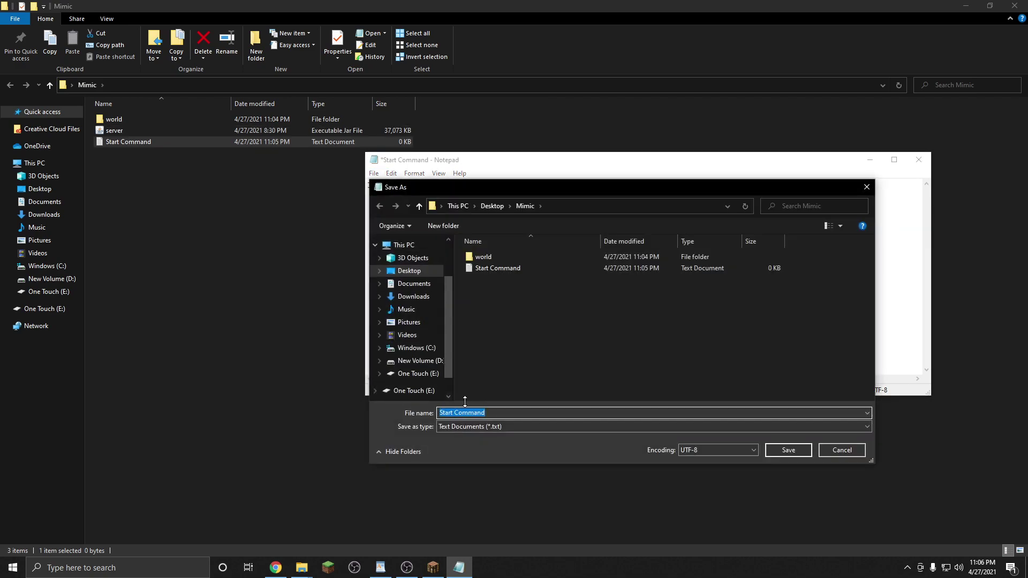
{"action": "left_click", "coordinate": [470, 412]}
{"action": "type", "text": ".bat"}
{"action": "left_click", "coordinate": [789, 450]}
{"action": "left_click_drag", "start_coordinate": [518, 160], "coordinate": [428, 194]}
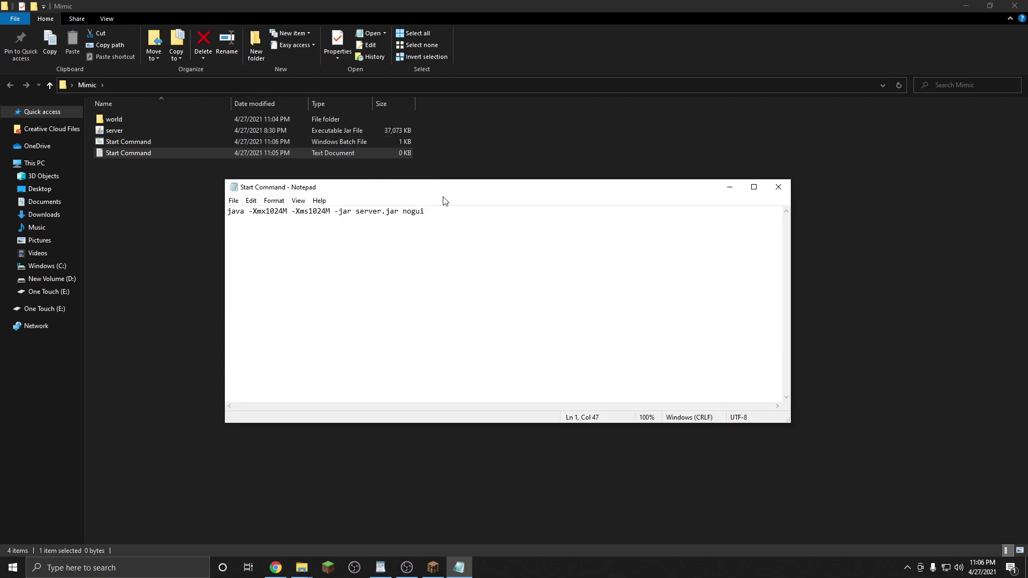
{"action": "left_click", "coordinate": [778, 186]}
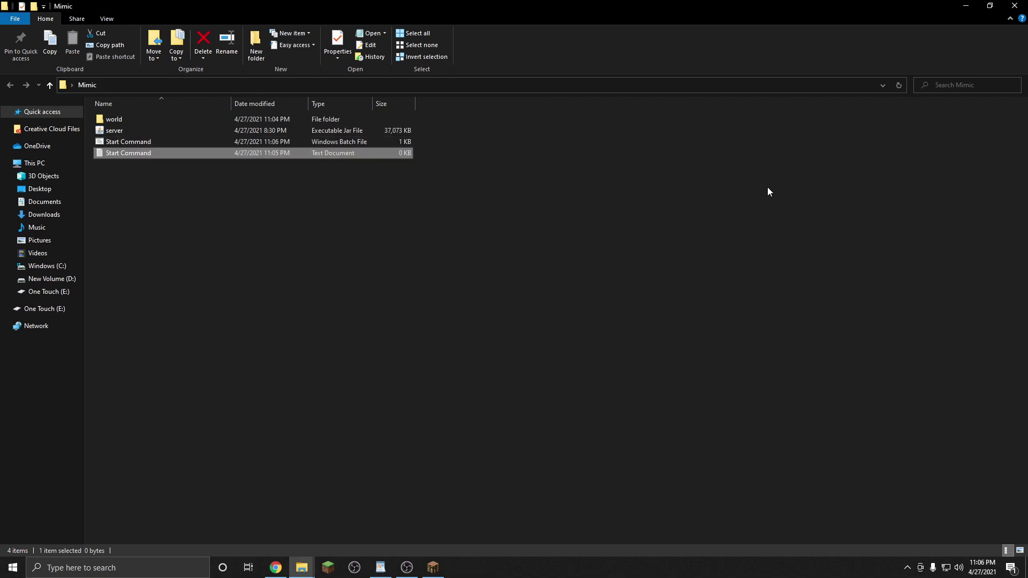
Delete the empty Start Command text document, keeping the batch file
{"action": "left_click", "coordinate": [163, 154]}
{"action": "key", "text": "Delete"}
{"action": "left_click", "coordinate": [194, 195]}
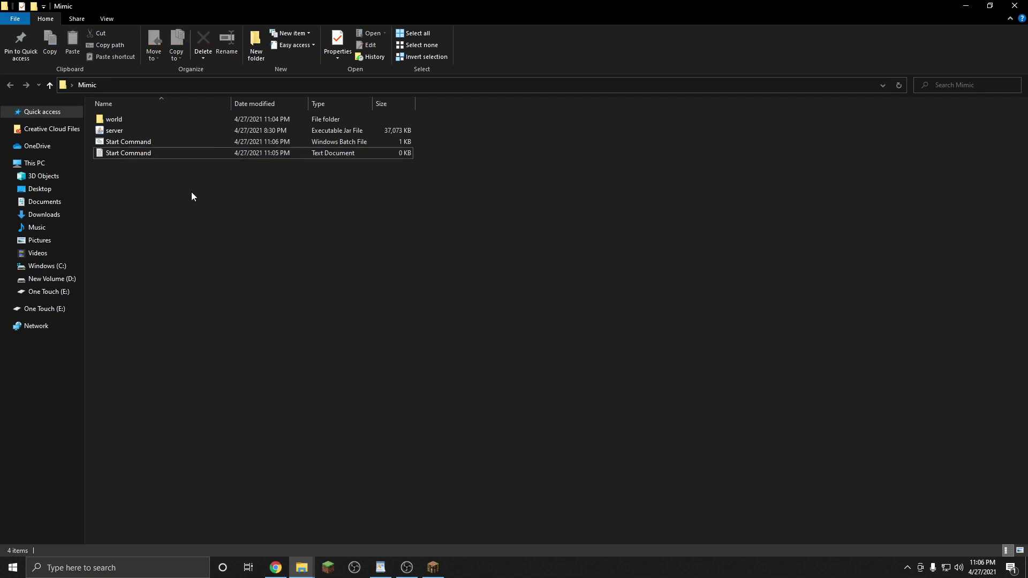
{"action": "left_click", "coordinate": [180, 153]}
{"action": "key", "text": "Delete"}
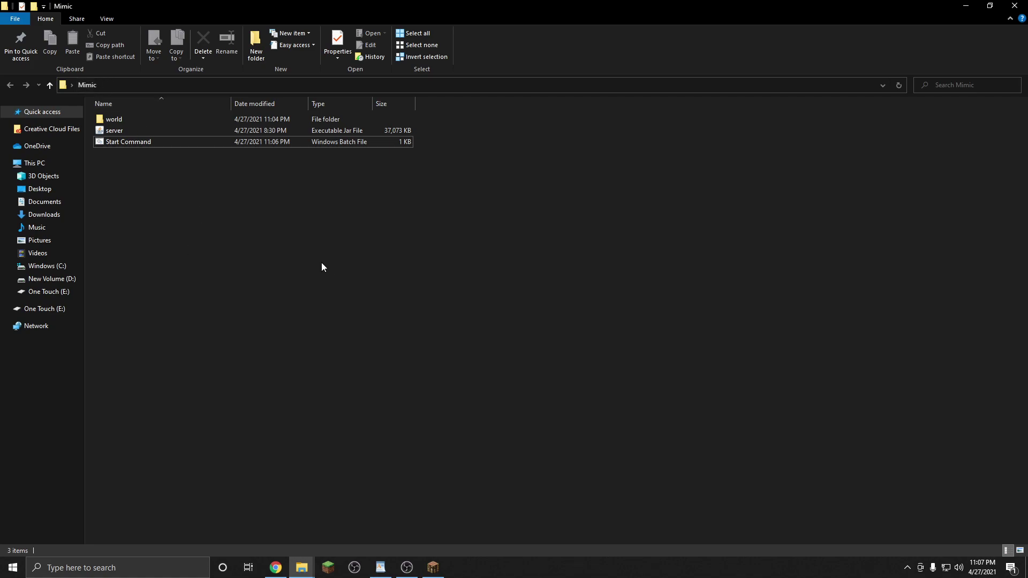
Run the Start Command batch file once, close its console, and save the generated eula file with eula=true
{"action": "double_click", "coordinate": [154, 142]}
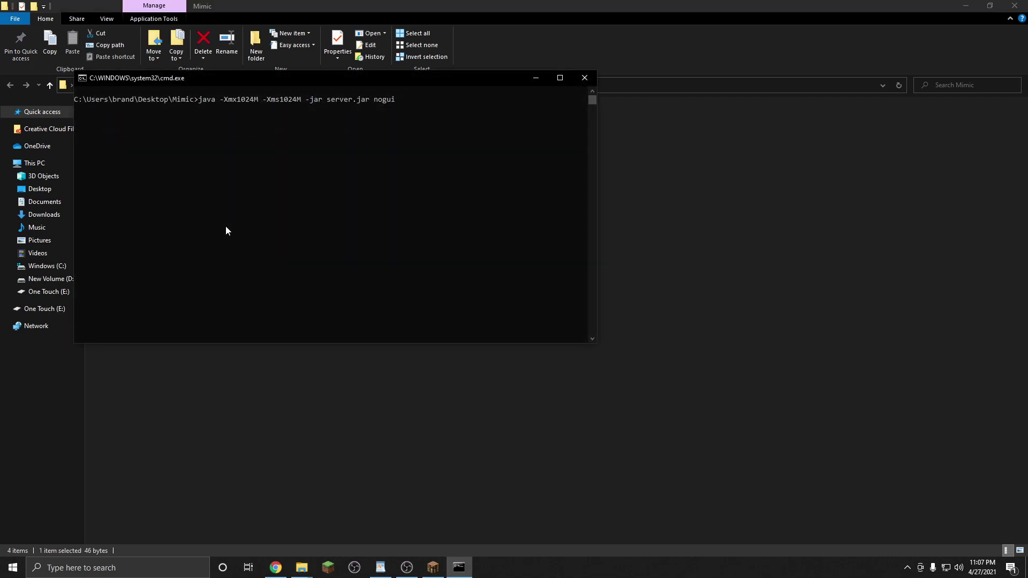
{"action": "left_click", "coordinate": [584, 77]}
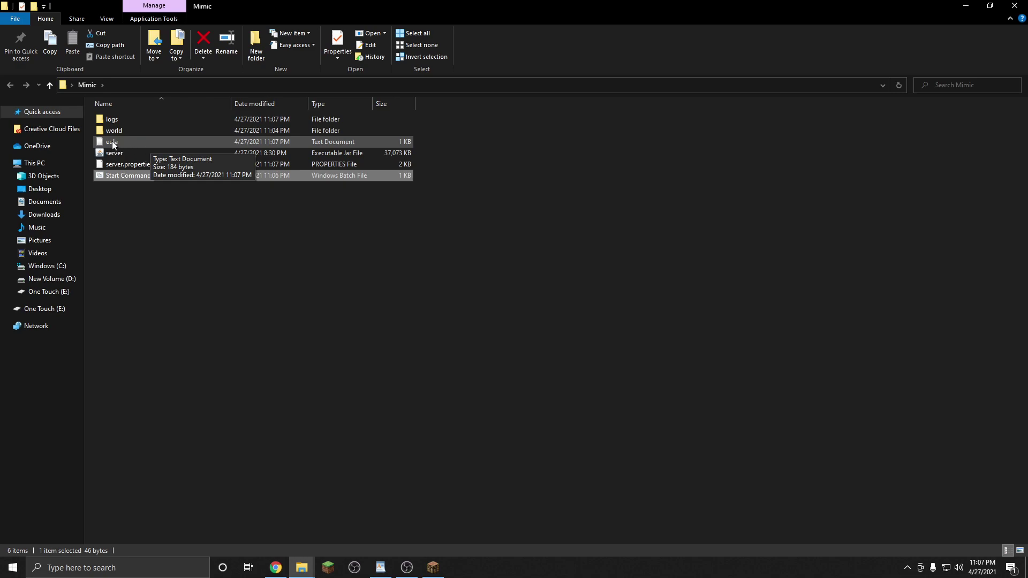
{"action": "double_click", "coordinate": [147, 143]}
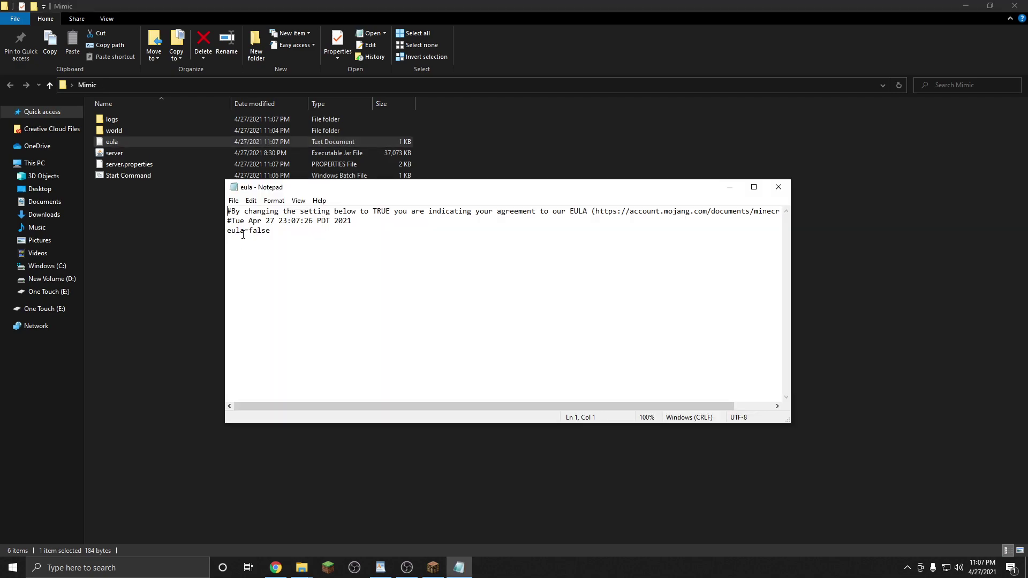
{"action": "left_click", "coordinate": [269, 231]}
{"action": "key", "text": "BackSpace"}
{"action": "key", "text": "BackSpace"}
{"action": "key", "text": "BackSpace"}
{"action": "key", "text": "BackSpace"}
{"action": "key", "text": "BackSpace"}
{"action": "type", "text": "true"}
{"action": "left_click", "coordinate": [234, 200]}
{"action": "left_click", "coordinate": [275, 247]}
{"action": "left_click", "coordinate": [778, 187]}
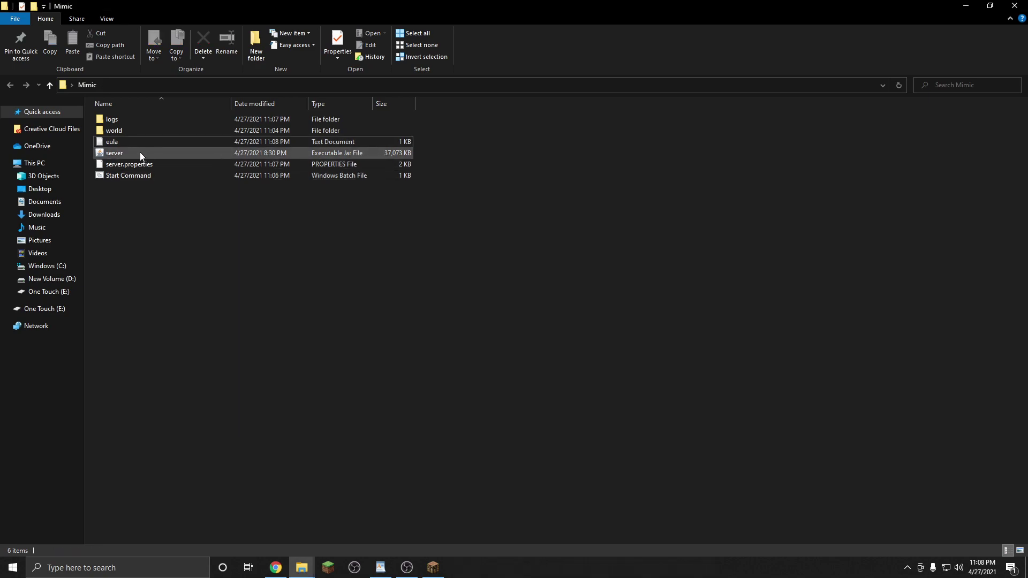
Start the server with the Start Command batch file, allow Java through the firewall on private networks, and minimize the console
{"action": "double_click", "coordinate": [175, 175]}
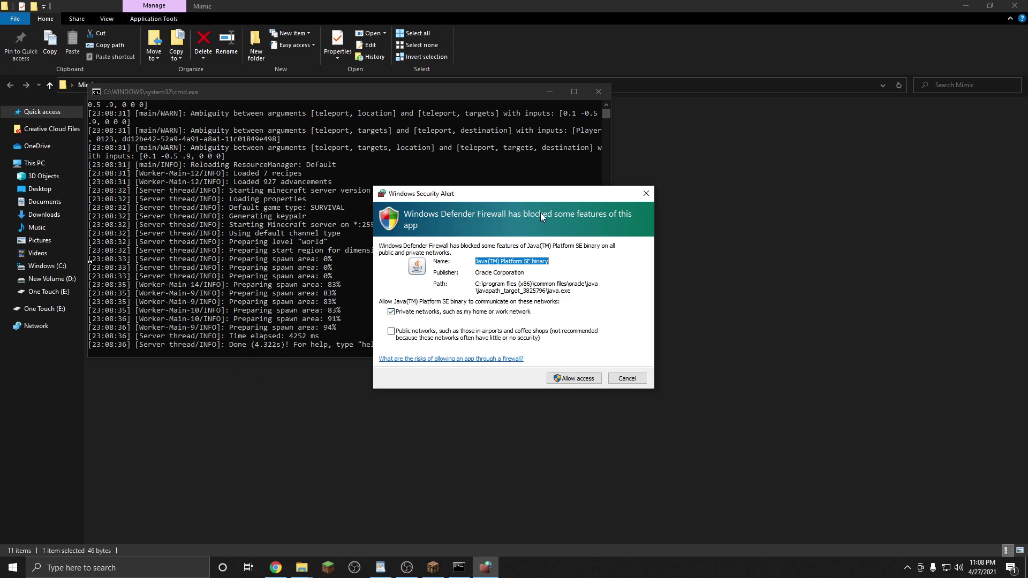
{"action": "left_click", "coordinate": [574, 379]}
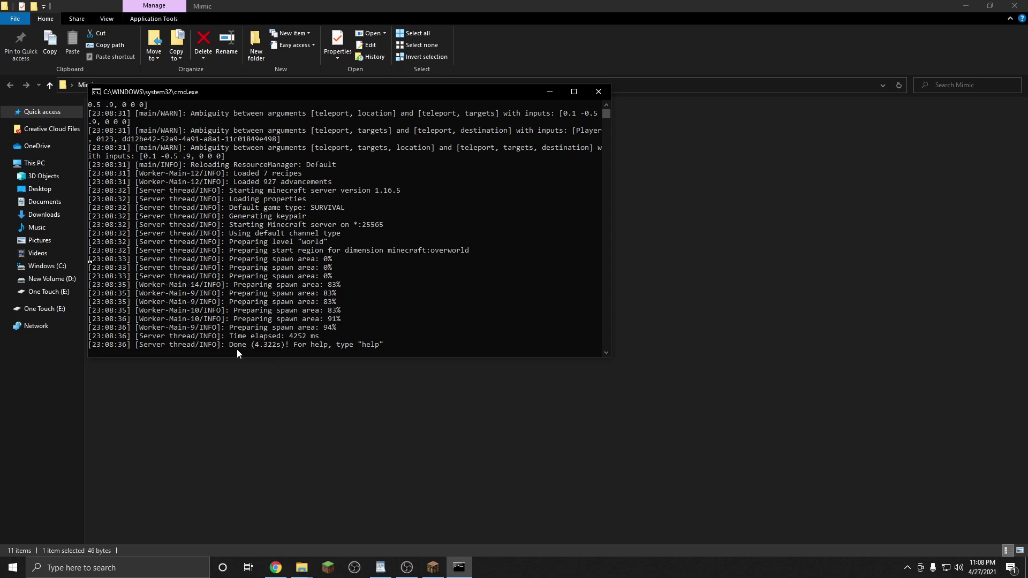
{"action": "left_click", "coordinate": [554, 92]}
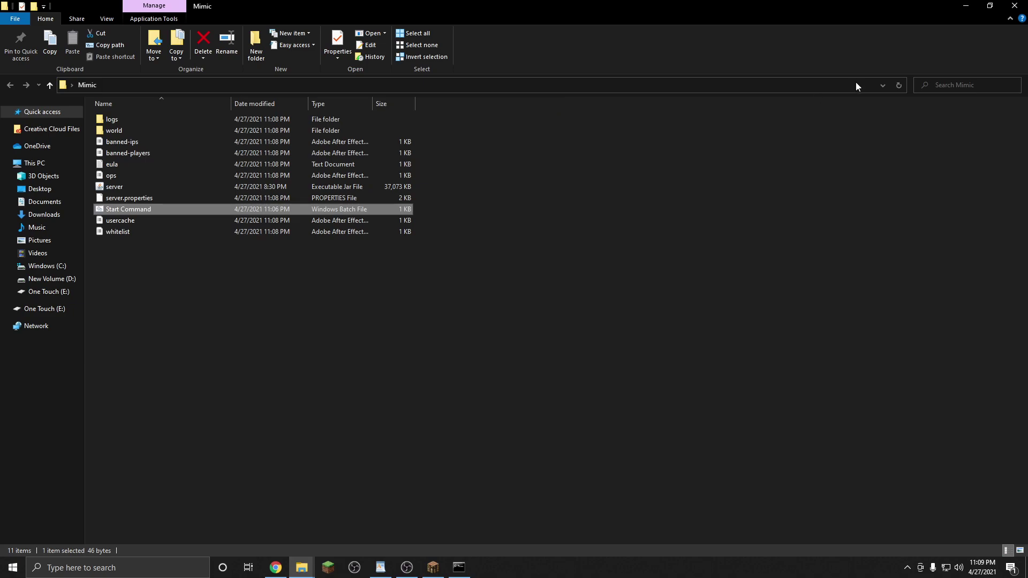
Close the open File Explorer windows, switch to Minecraft, and go from the resource pack screen to the multiplayer server list
{"action": "left_click", "coordinate": [1011, 6]}
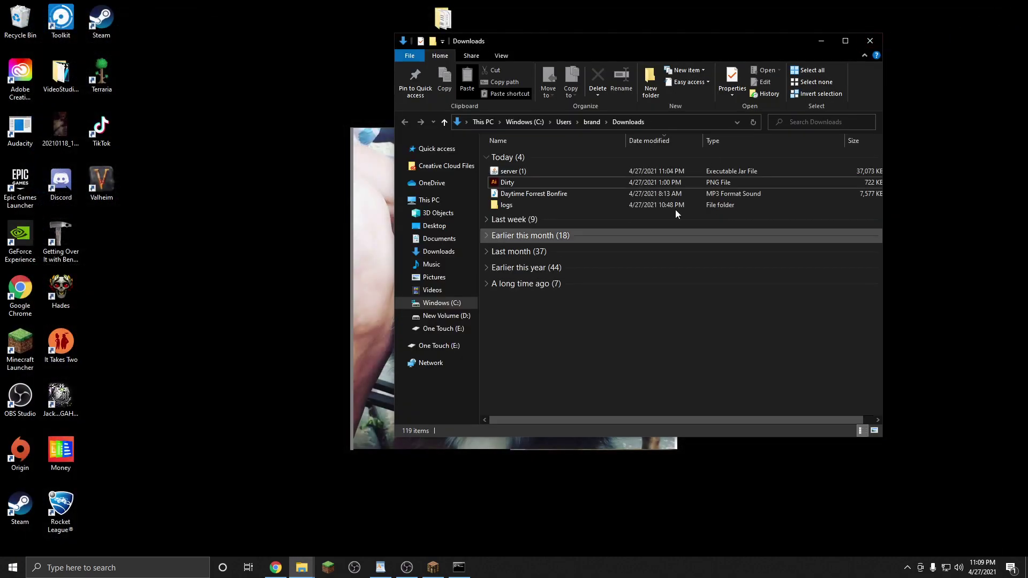
{"action": "left_click", "coordinate": [869, 42]}
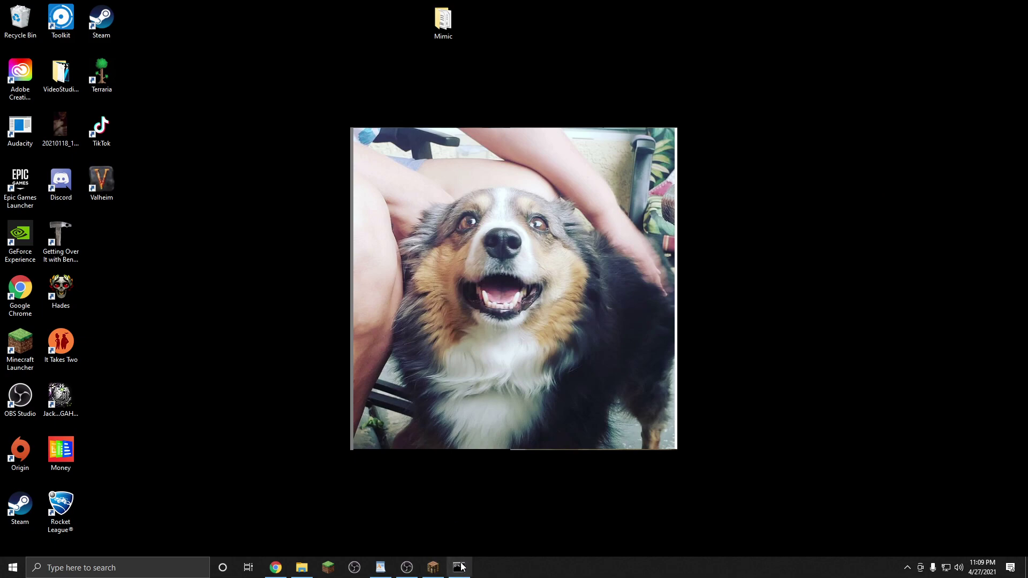
{"action": "left_click", "coordinate": [433, 568]}
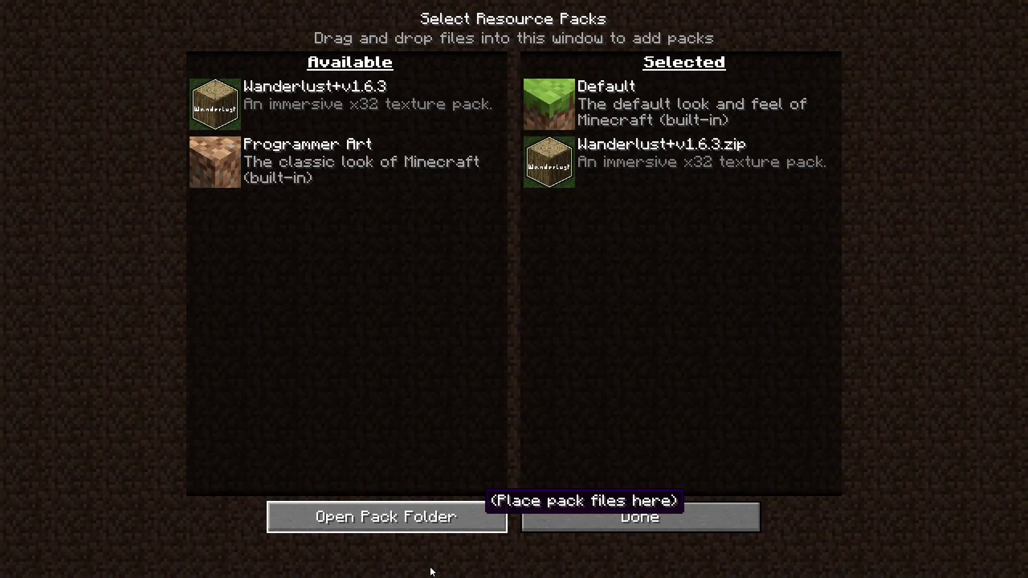
{"action": "left_click", "coordinate": [583, 520]}
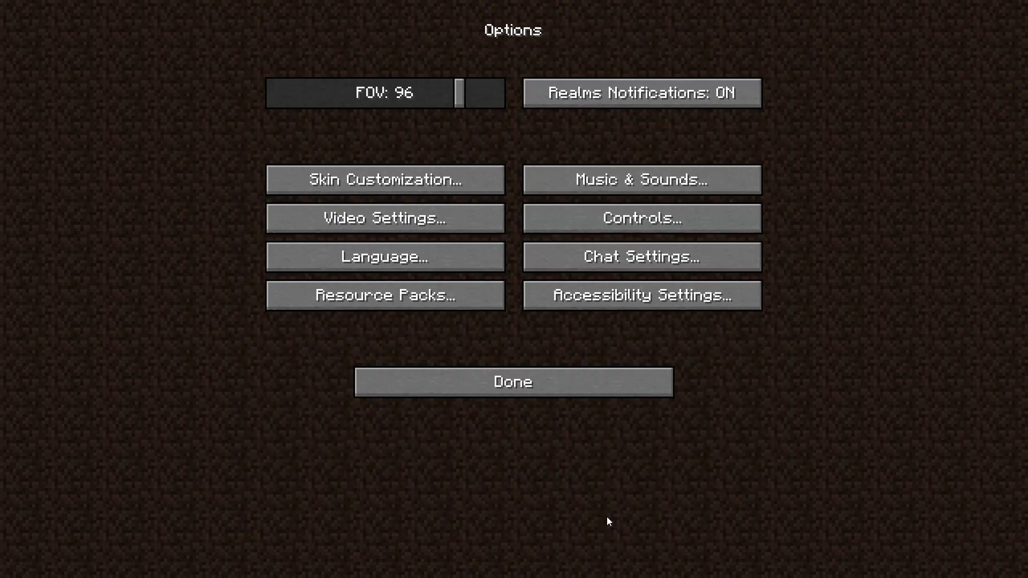
{"action": "left_click", "coordinate": [566, 377]}
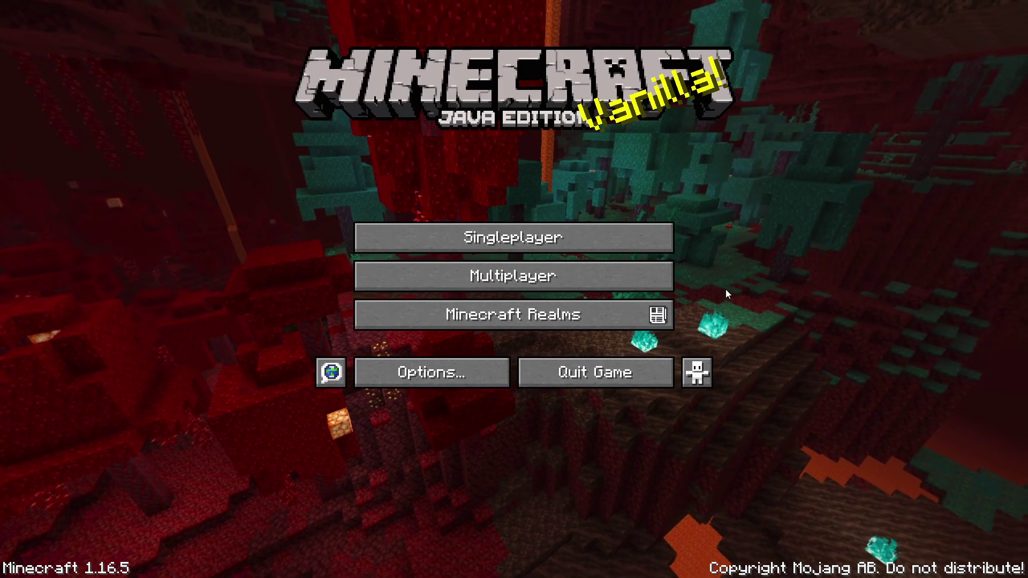
{"action": "left_click", "coordinate": [653, 279]}
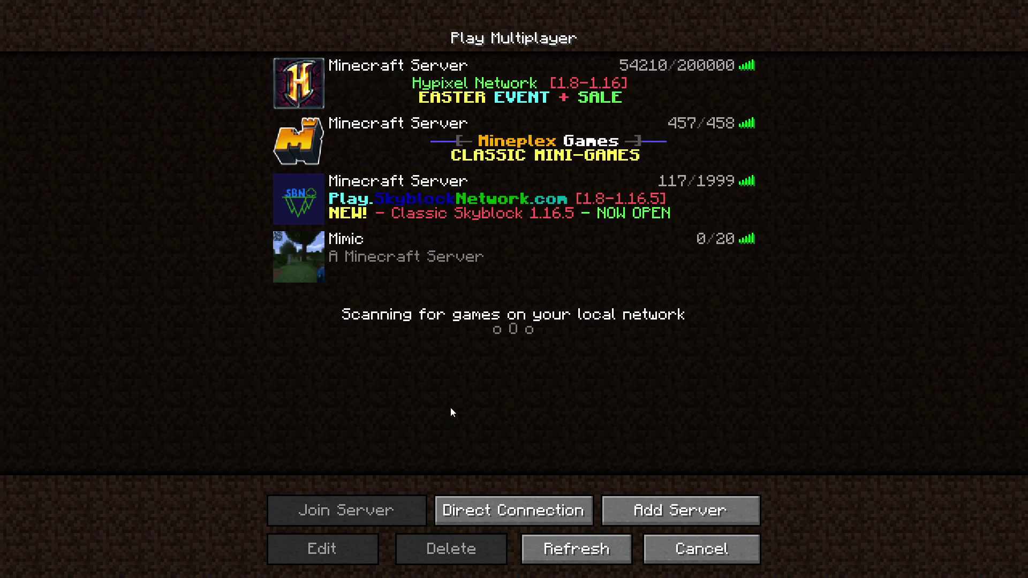
Join the server through a direct connection, replacing the server address with "localhost"
{"action": "mouse_move", "coordinate": [387, 287]}
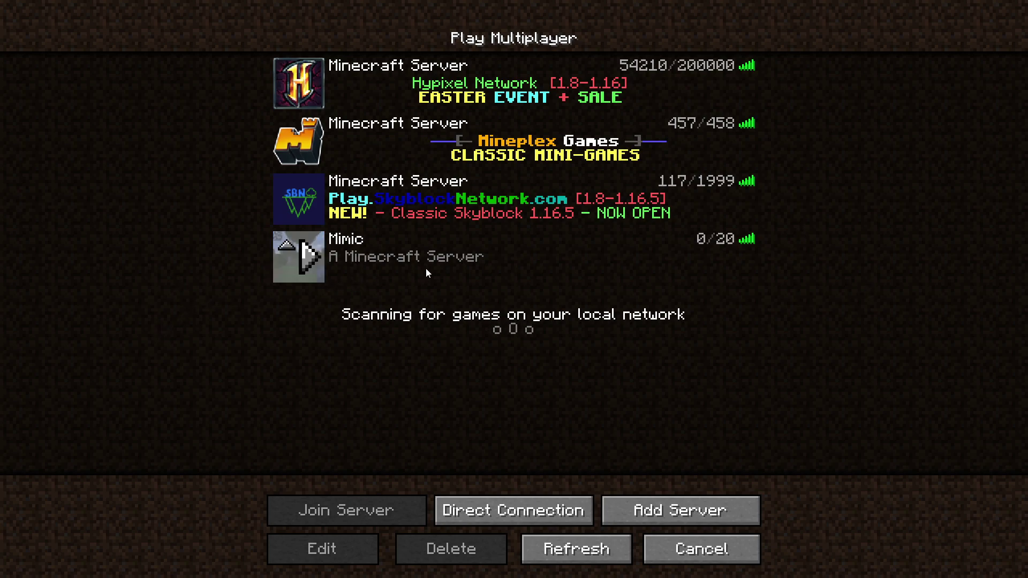
{"action": "left_click", "coordinate": [475, 506]}
{"action": "left_click", "coordinate": [553, 196]}
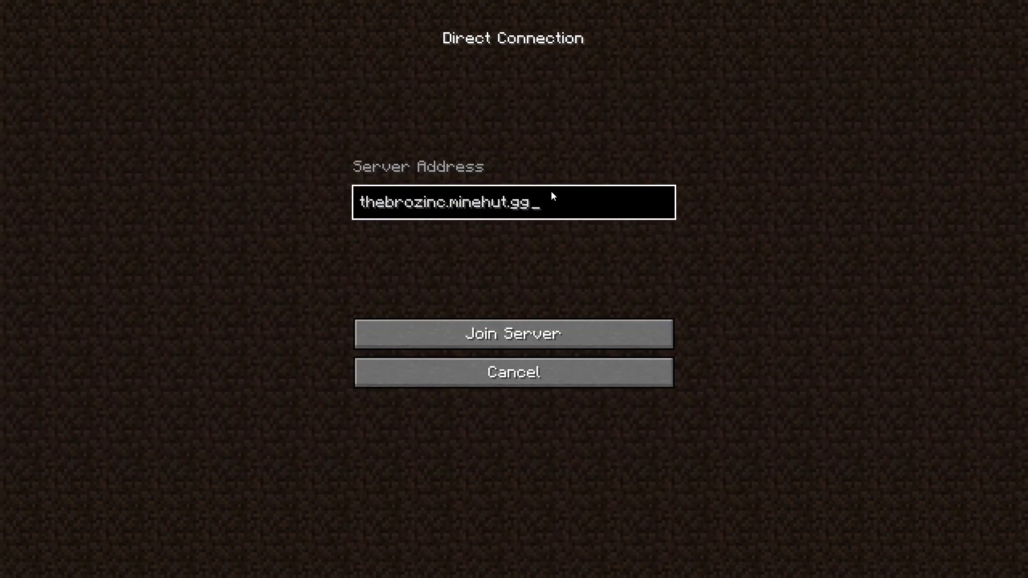
{"action": "key", "text": "BackSpace"}
{"action": "key", "text": "BackSpace"}
{"action": "key", "text": "BackSpace"}
{"action": "key", "text": "BackSpace"}
{"action": "key", "text": "BackSpace"}
{"action": "key", "text": "BackSpace"}
{"action": "key", "text": "BackSpace"}
{"action": "key", "text": "BackSpace"}
{"action": "key", "text": "BackSpace"}
{"action": "key", "text": "BackSpace"}
{"action": "key", "text": "BackSpace"}
{"action": "key", "text": "BackSpace"}
{"action": "key", "text": "BackSpace"}
{"action": "key", "text": "BackSpace"}
{"action": "key", "text": "BackSpace"}
{"action": "key", "text": "BackSpace"}
{"action": "key", "text": "BackSpace"}
{"action": "key", "text": "BackSpace"}
{"action": "key", "text": "BackSpace"}
{"action": "key", "text": "BackSpace"}
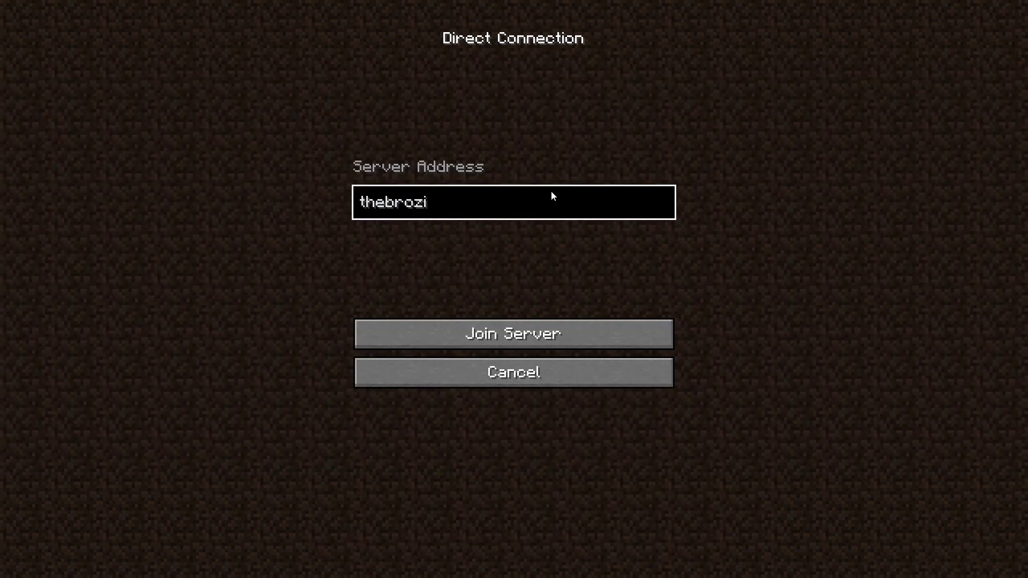
{"action": "type", "text": "localhost"}
{"action": "left_click", "coordinate": [497, 332]}
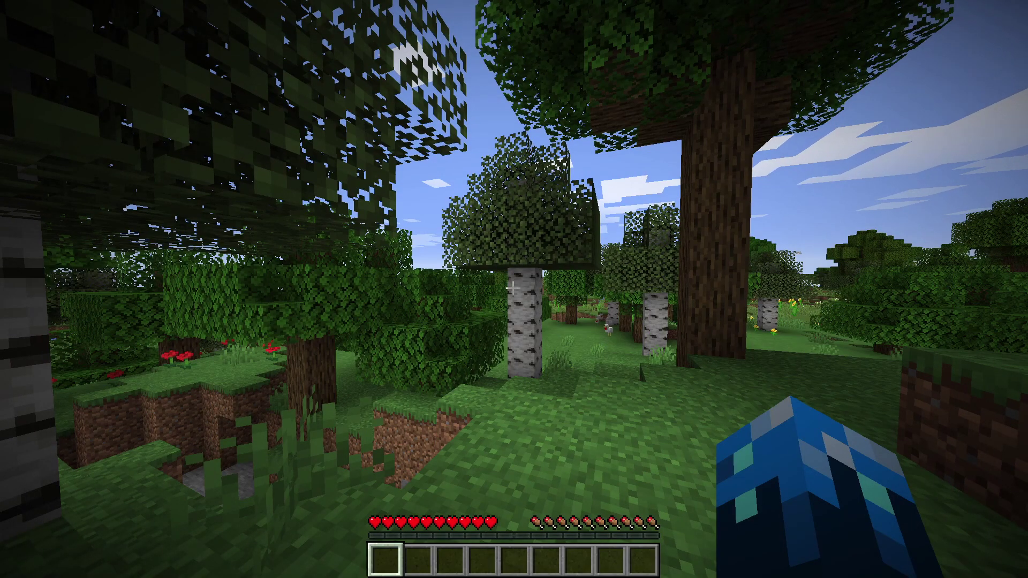
Walk around the joined world, show the debug information, and disconnect from the server
{"action": "key", "text": "w"}
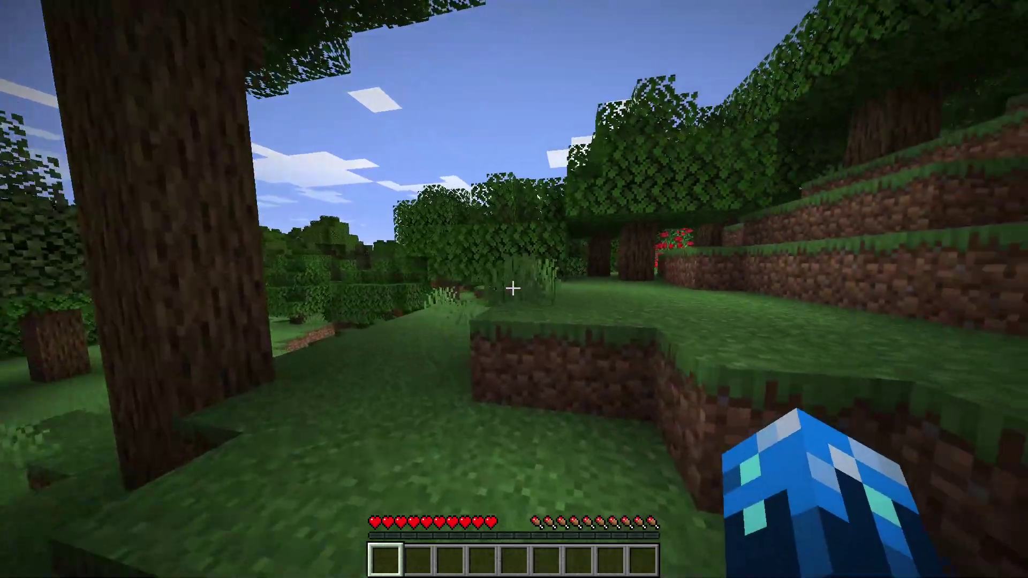
{"action": "key", "text": "F3"}
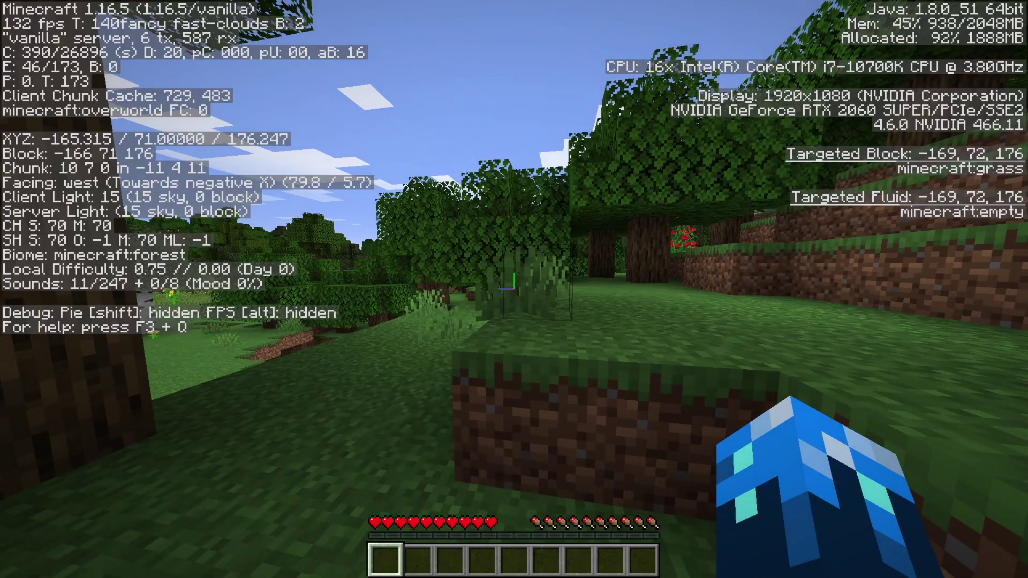
{"action": "key", "text": "Escape"}
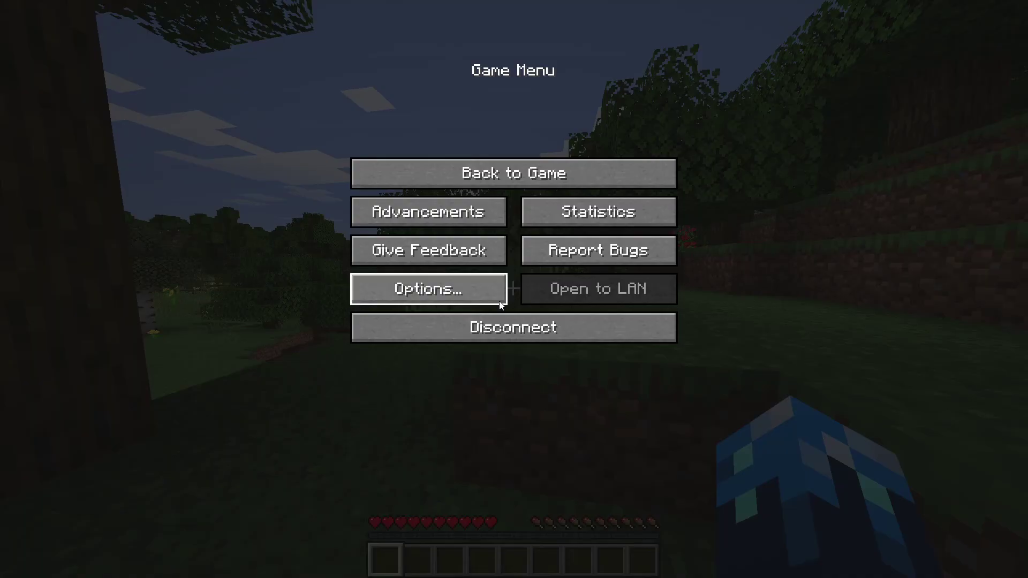
{"action": "left_click", "coordinate": [497, 332]}
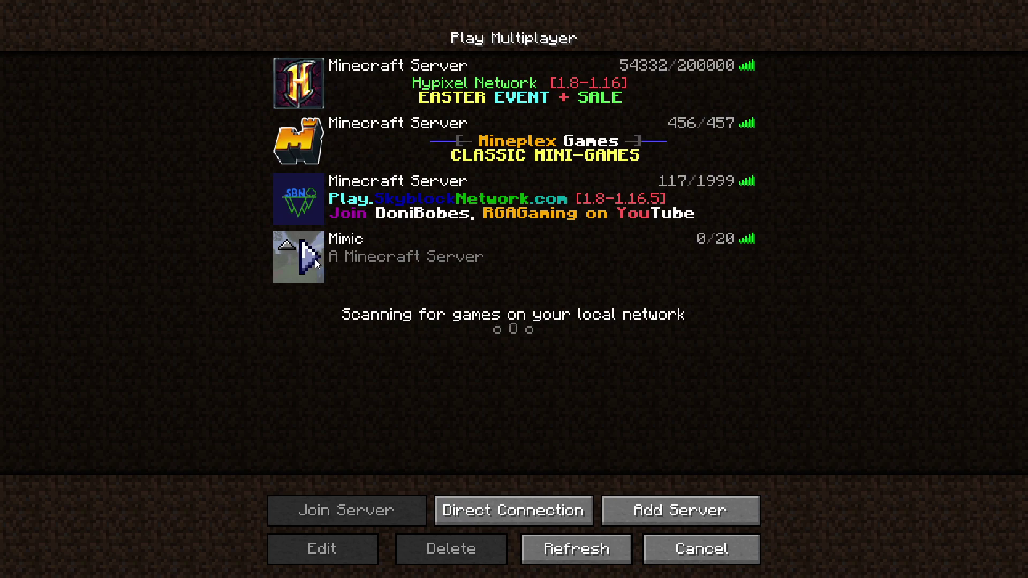